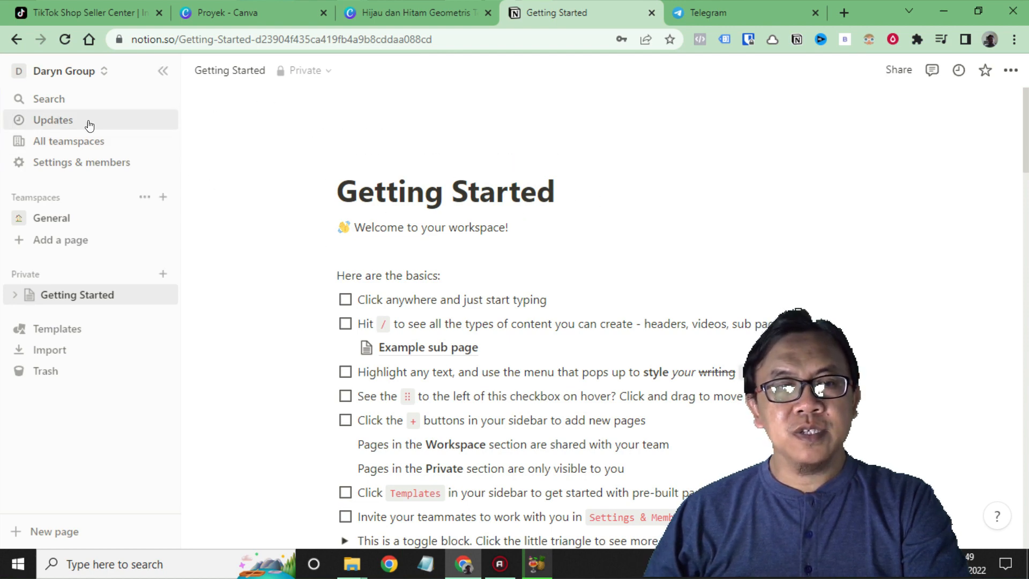
# Step: Add a new page to the General teamspace
pyautogui.scroll(-1, 340, 321)
pyautogui.scroll(1, 263, 265)
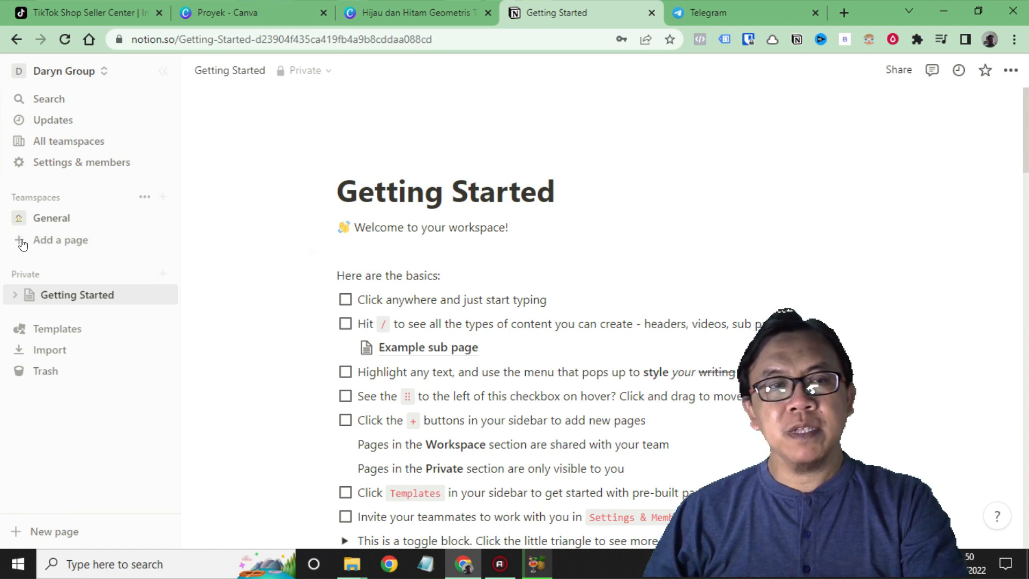
pyautogui.click(44, 242)
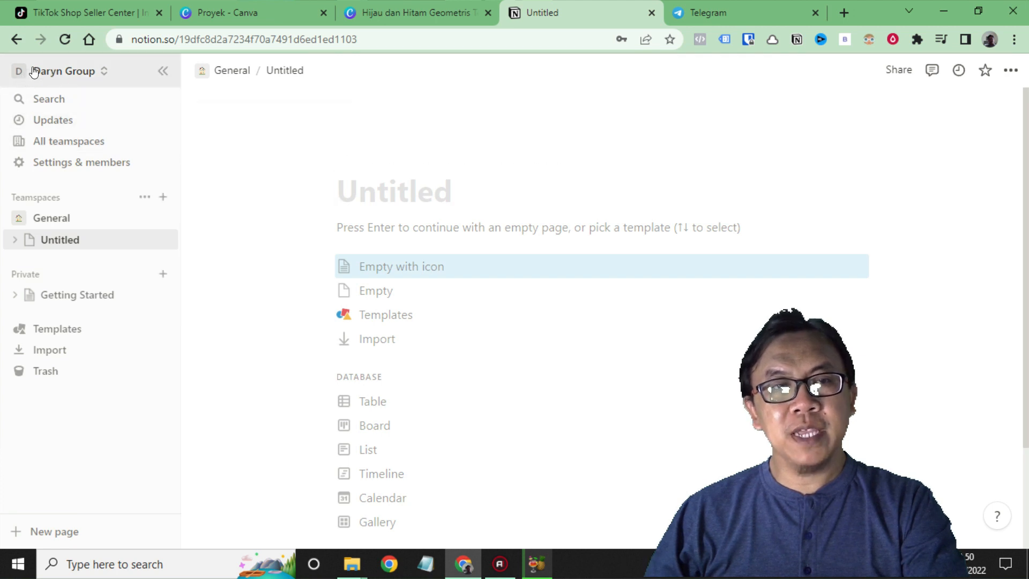
# Step: View the list of workspaces and accounts, and hide and restore the sidebar
pyautogui.click(71, 75)
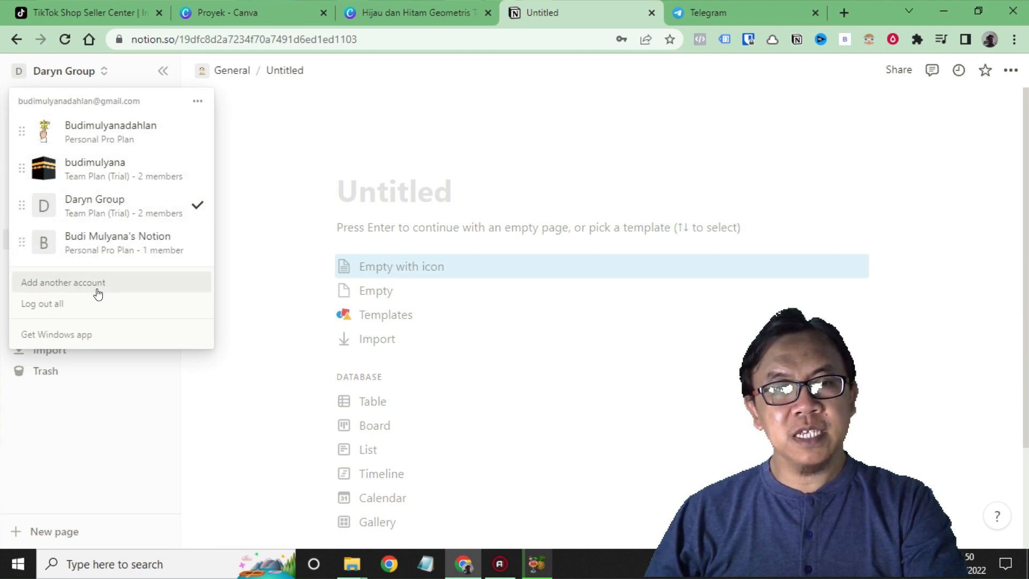
pyautogui.click(262, 142)
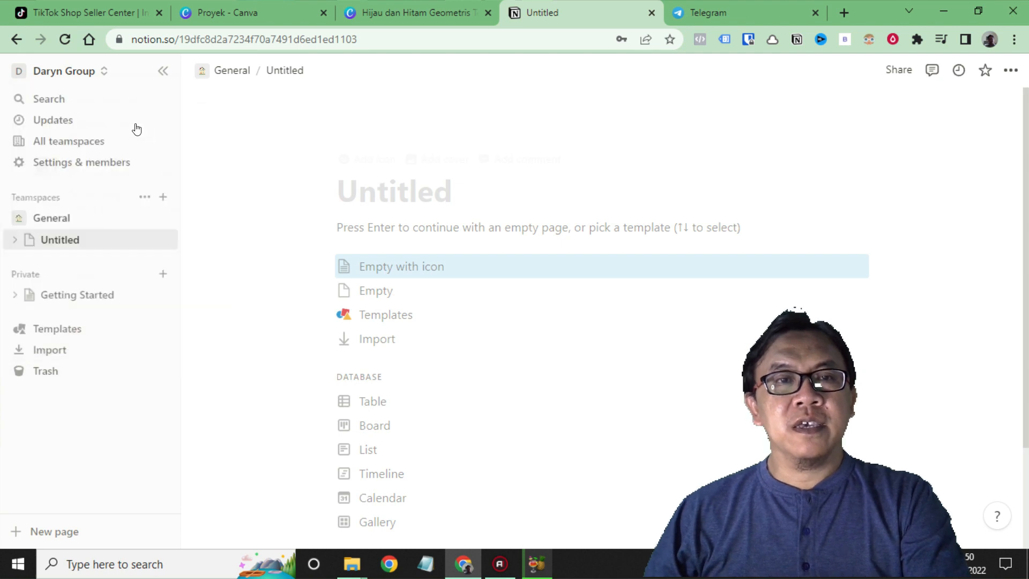
pyautogui.click(165, 73)
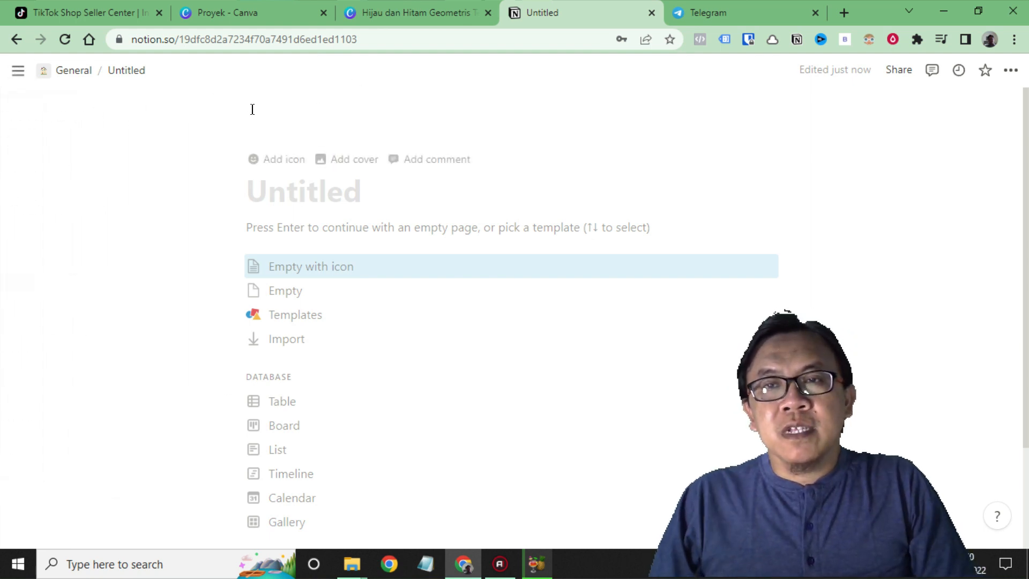
pyautogui.click(16, 71)
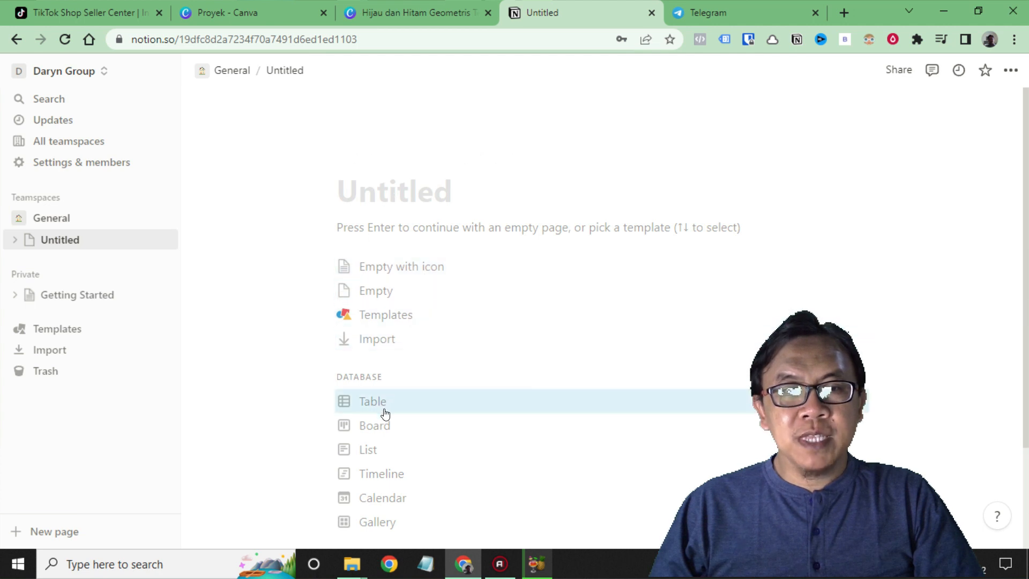
pyautogui.scroll(-1, 392, 430)
pyautogui.scroll(-3, 396, 376)
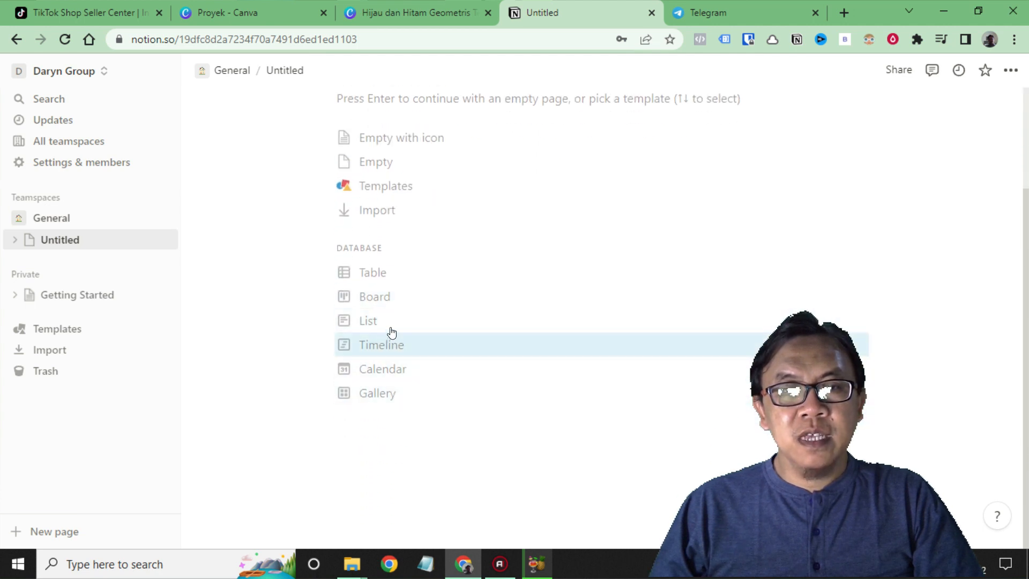
pyautogui.scroll(2, 369, 285)
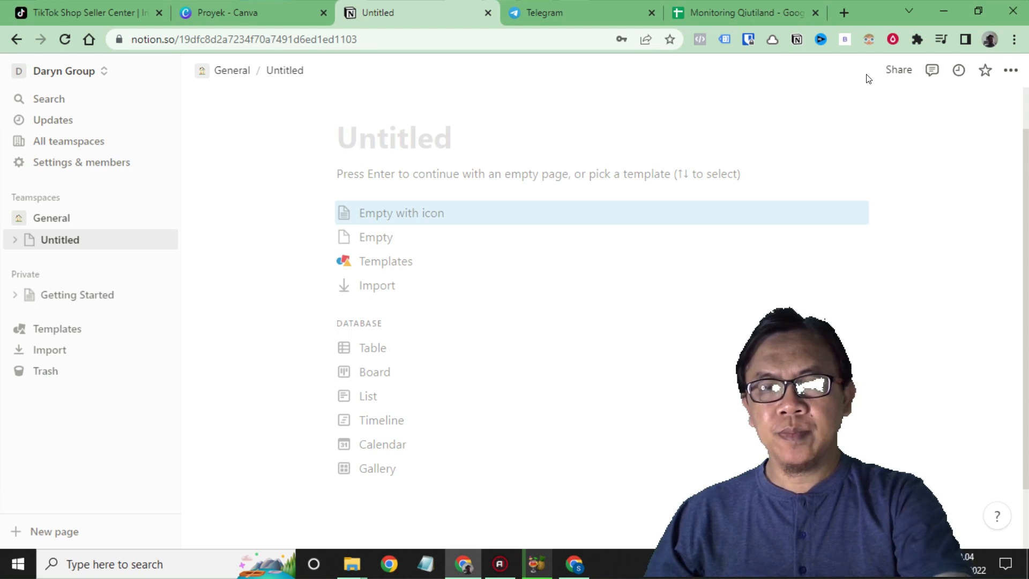
pyautogui.hotkey('ctrl', 'l')
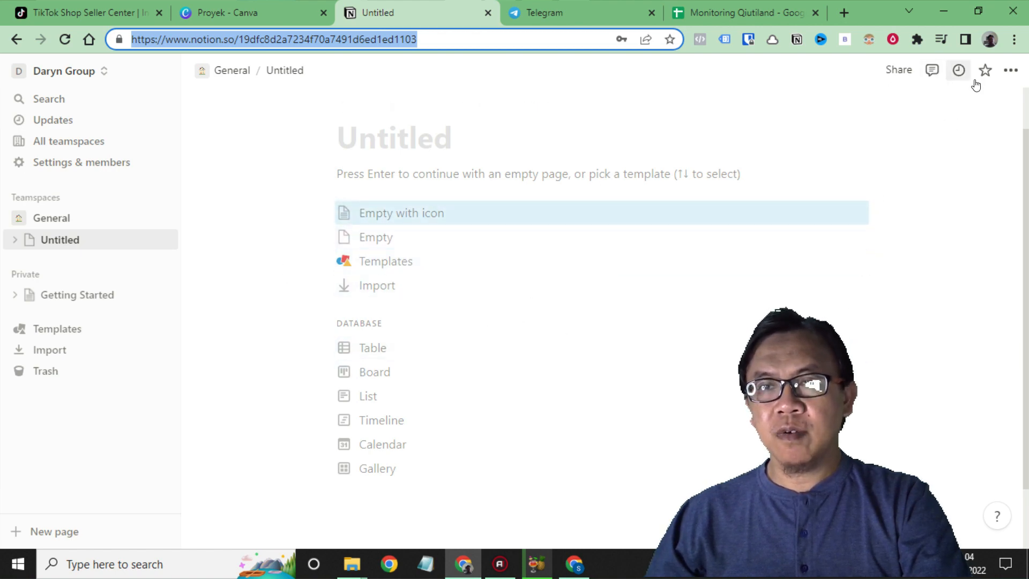
# Step: Try out the small text and full width options on the untitled page, switching each one on and off again
pyautogui.click(1011, 71)
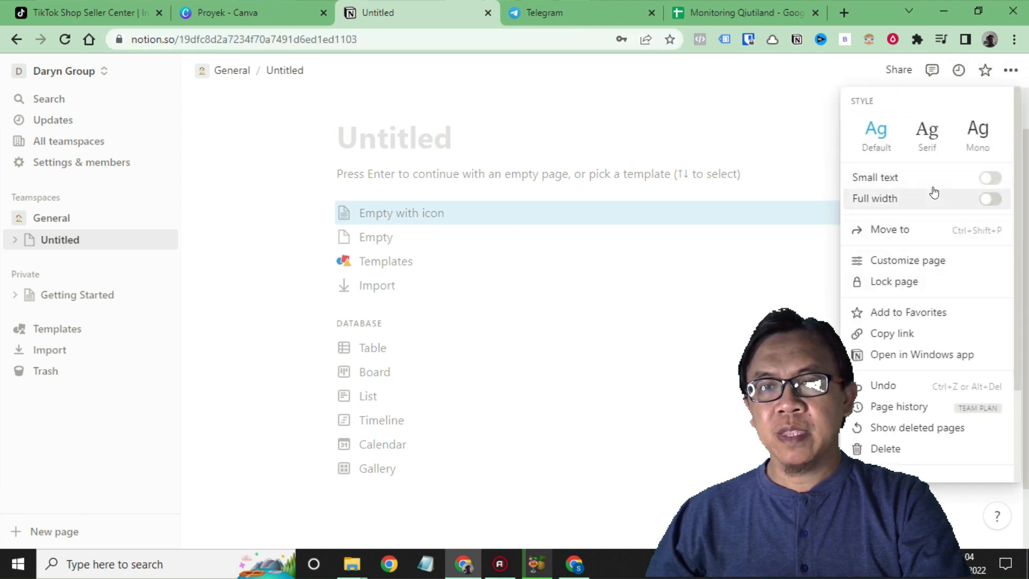
pyautogui.click(939, 178)
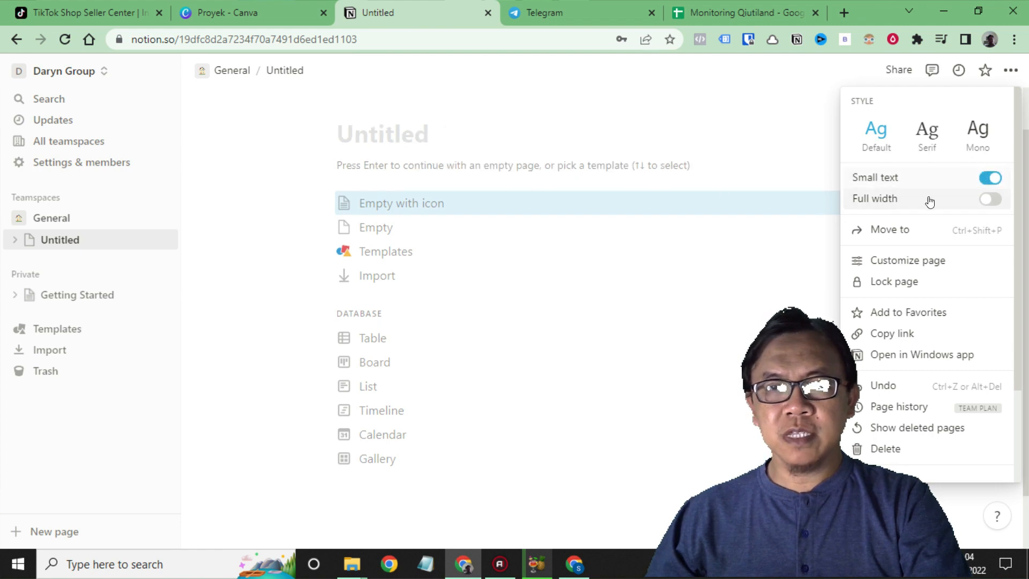
pyautogui.click(947, 183)
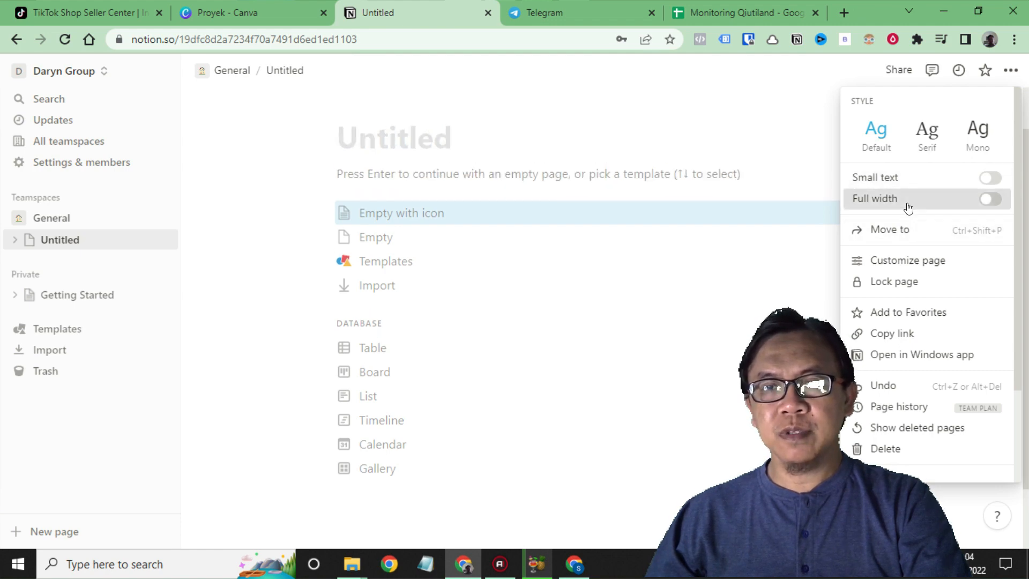
pyautogui.click(906, 208)
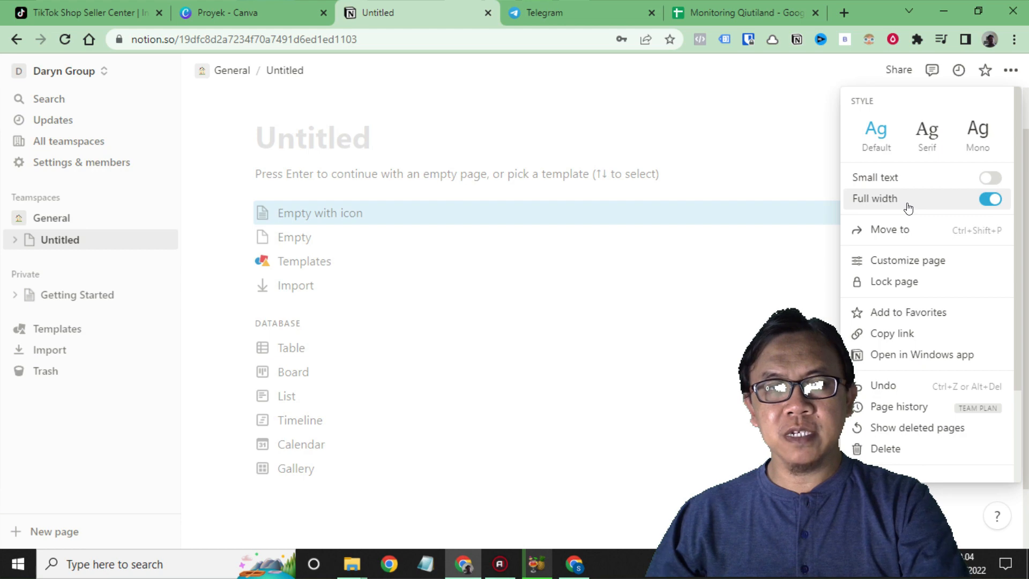
pyautogui.click(908, 208)
pyautogui.click(908, 207)
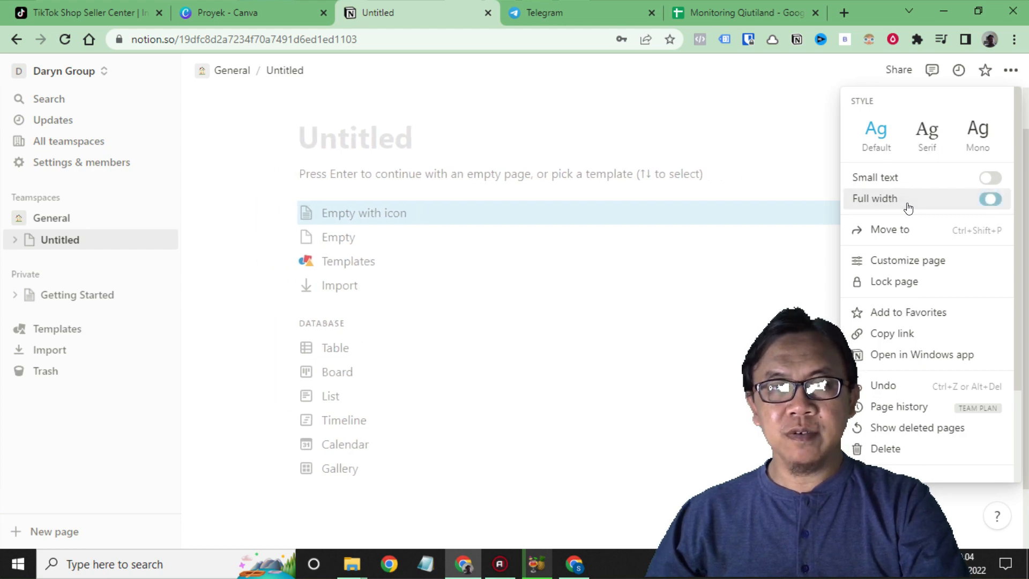
pyautogui.click(911, 209)
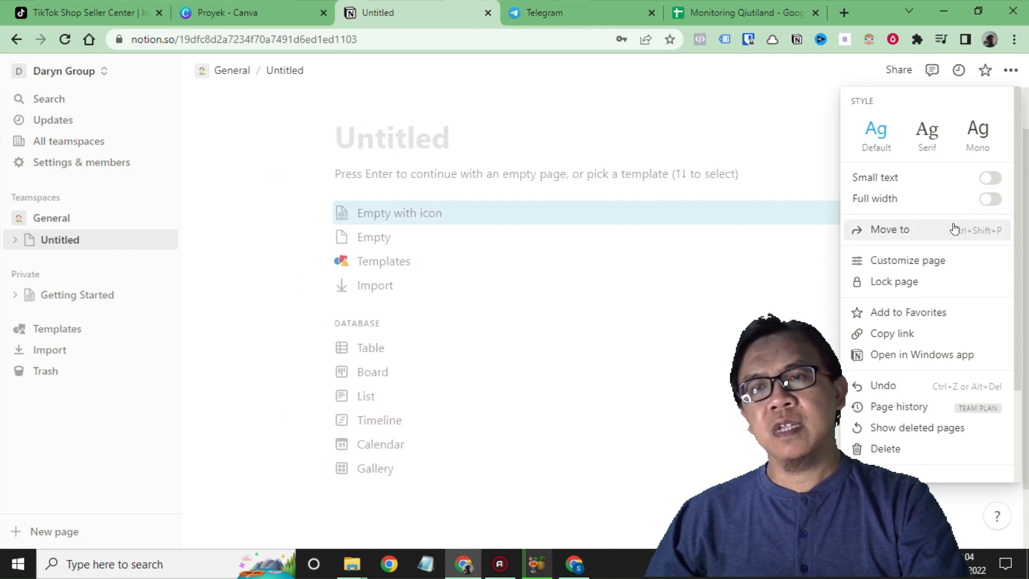
# Step: Examine the customization sections for the page view and the remaining page options down to import and export
pyautogui.click(923, 263)
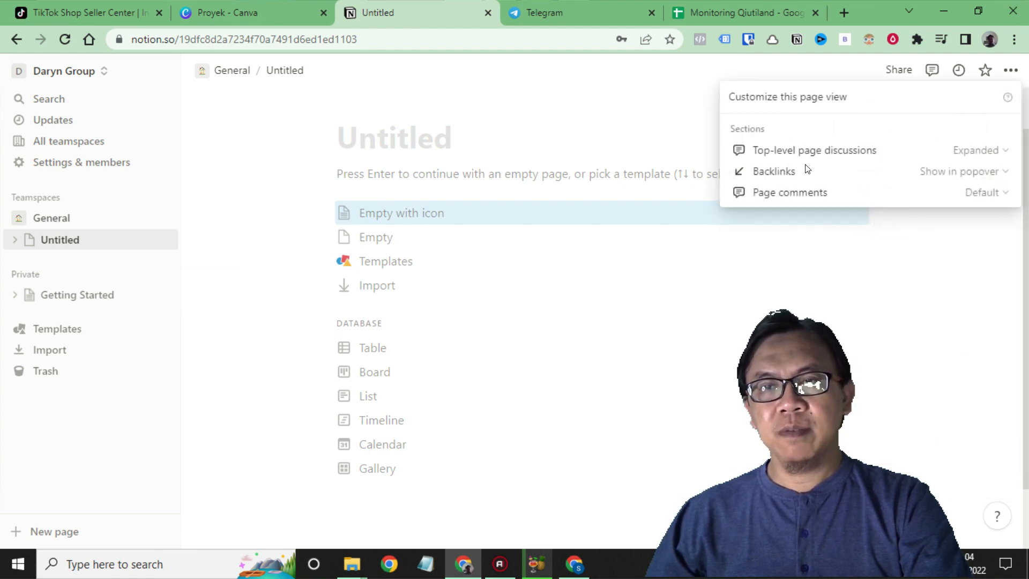
pyautogui.click(939, 295)
pyautogui.click(1009, 71)
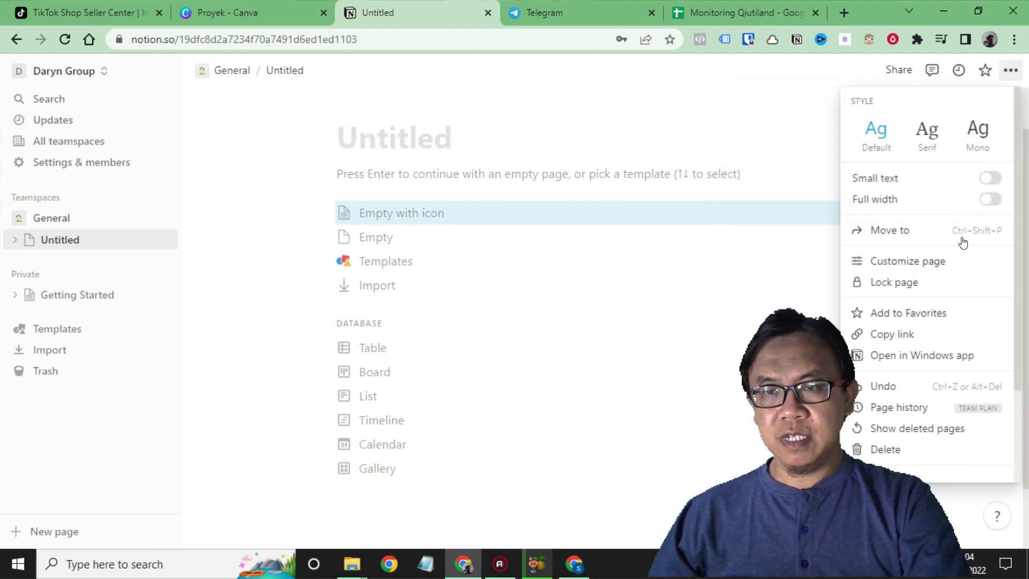
pyautogui.scroll(-2, 910, 355)
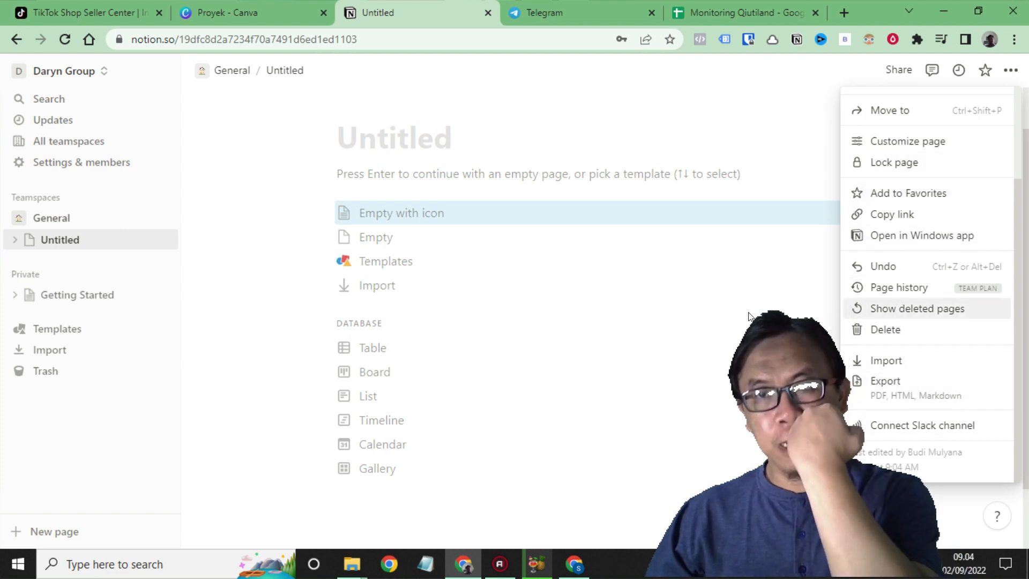
pyautogui.click(760, 273)
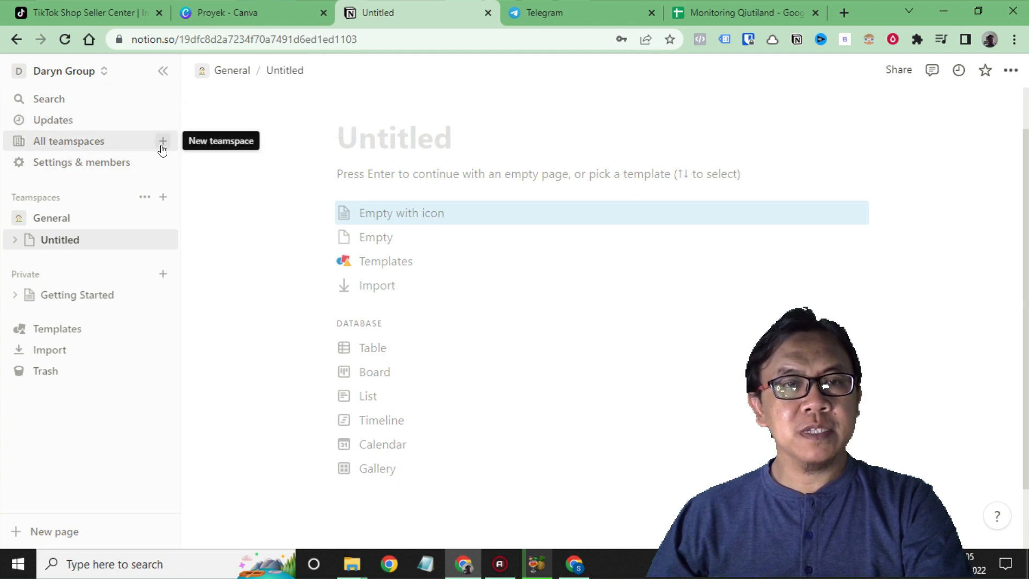
# Step: View the form for creating a new teamspace and the workspace's member settings, closing both without changes
pyautogui.click(163, 142)
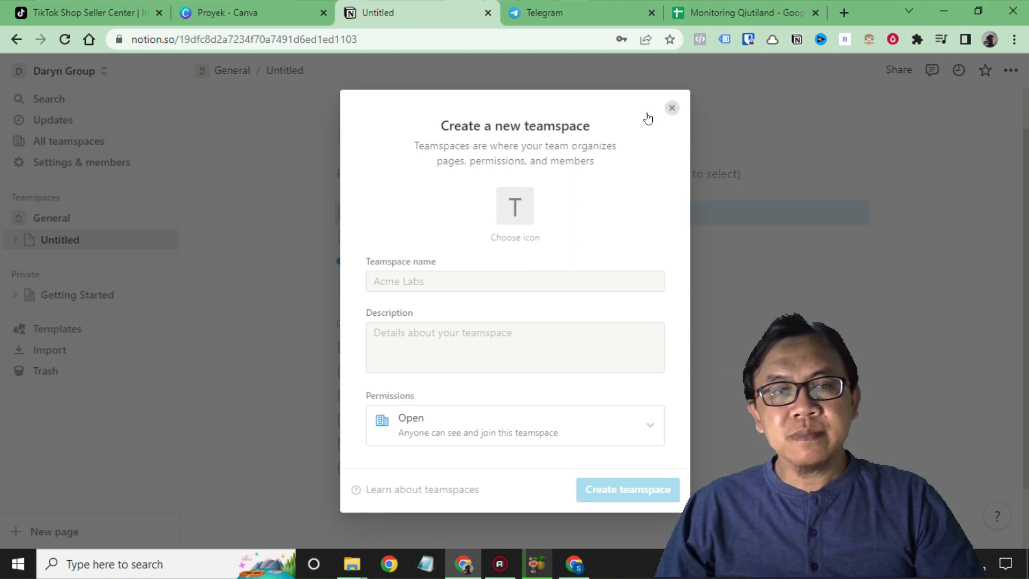
pyautogui.click(672, 108)
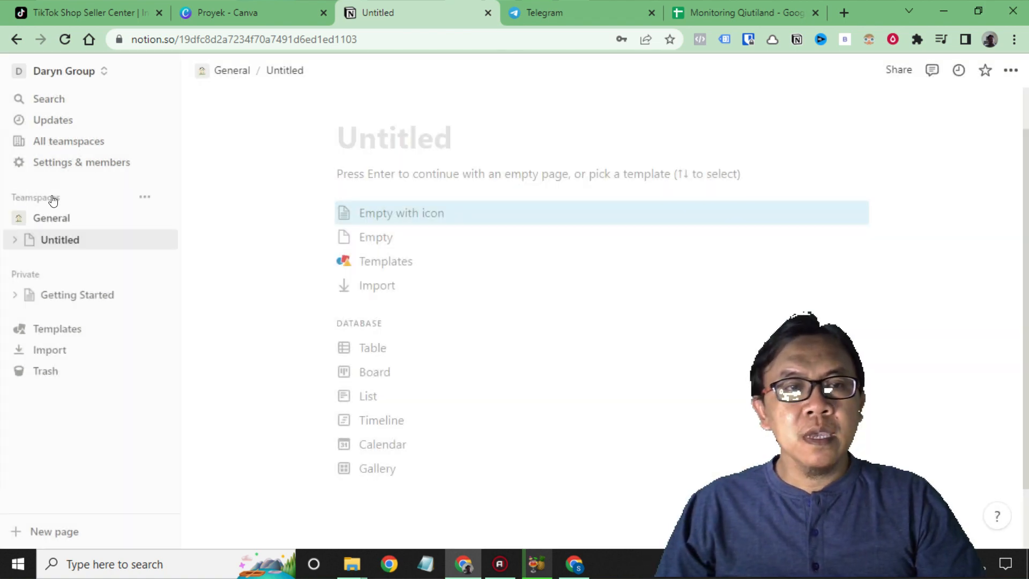
pyautogui.click(84, 160)
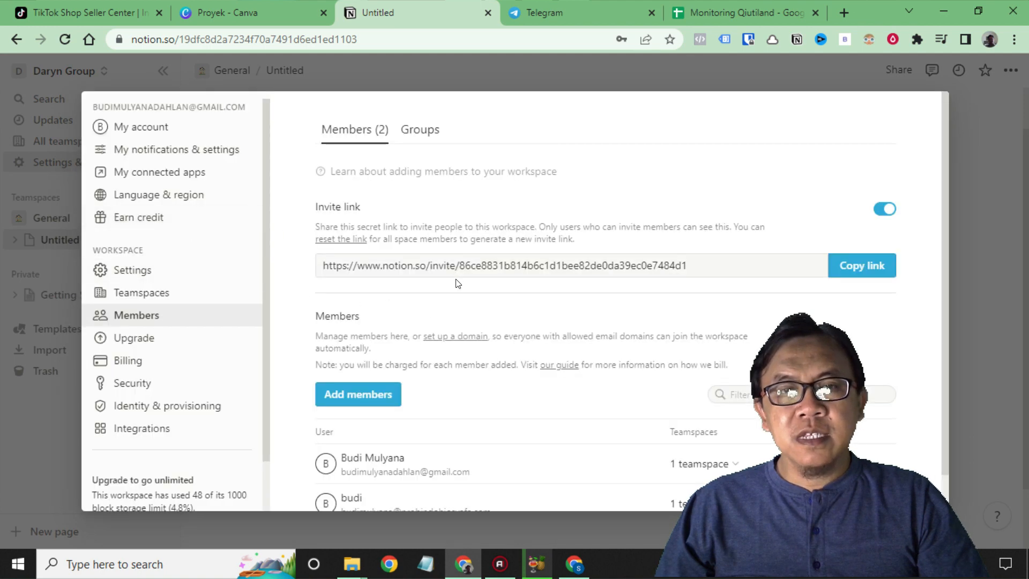
pyautogui.scroll(-1, 559, 306)
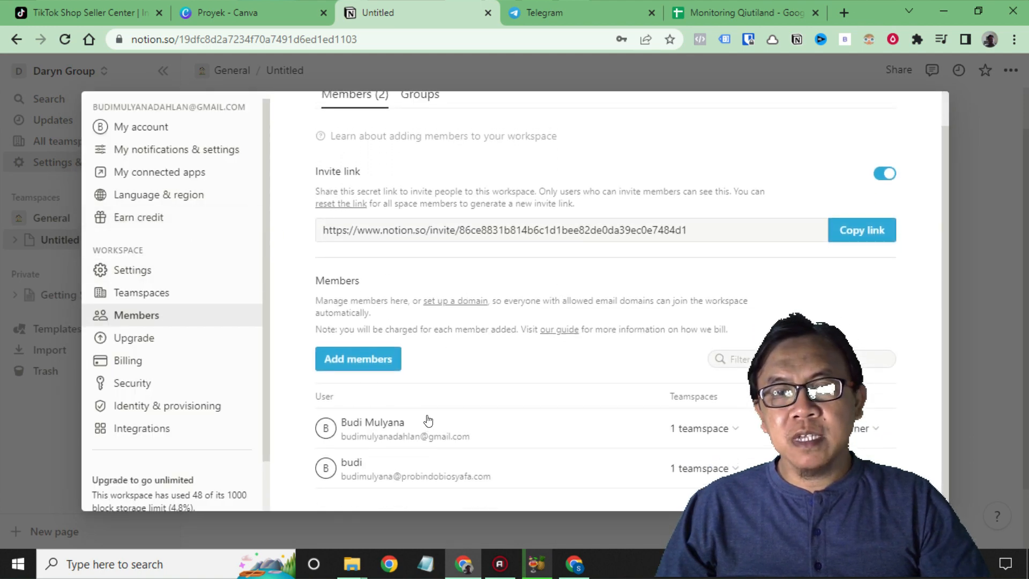
pyautogui.scroll(1, 450, 380)
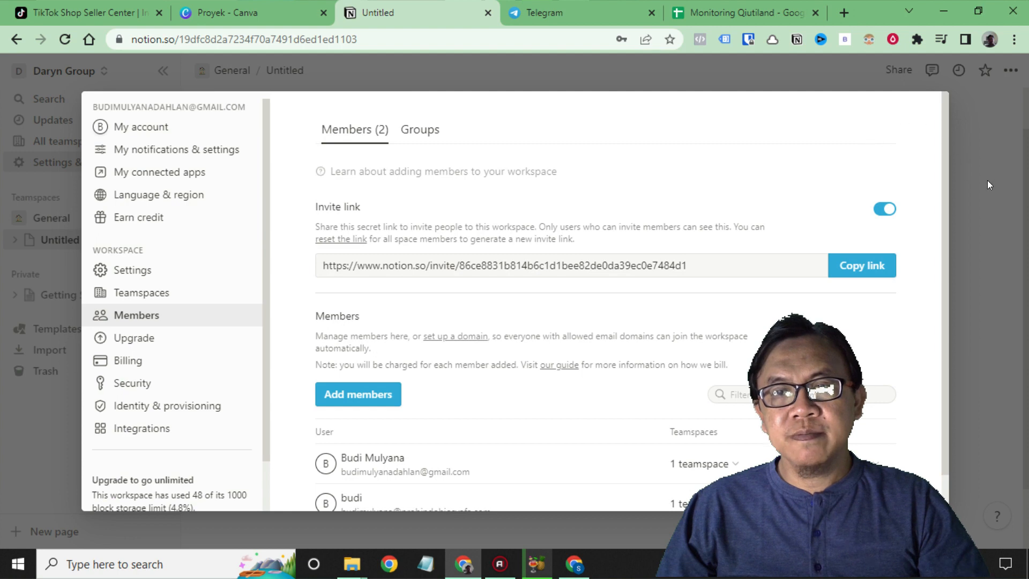
pyautogui.press('Escape')
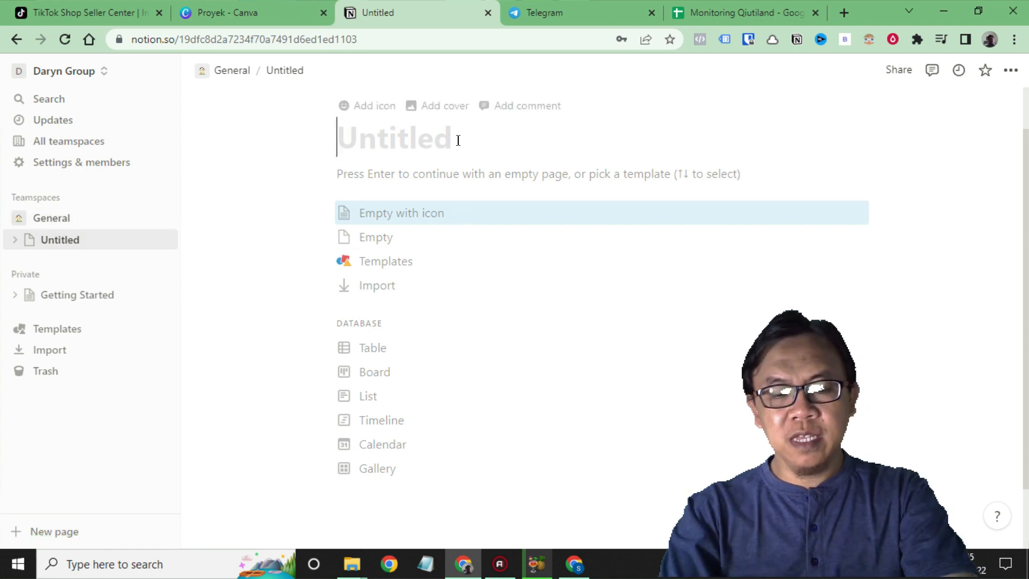
# Step: Title the untitled page "Catatan Belanjaan"
pyautogui.write('Catatan')
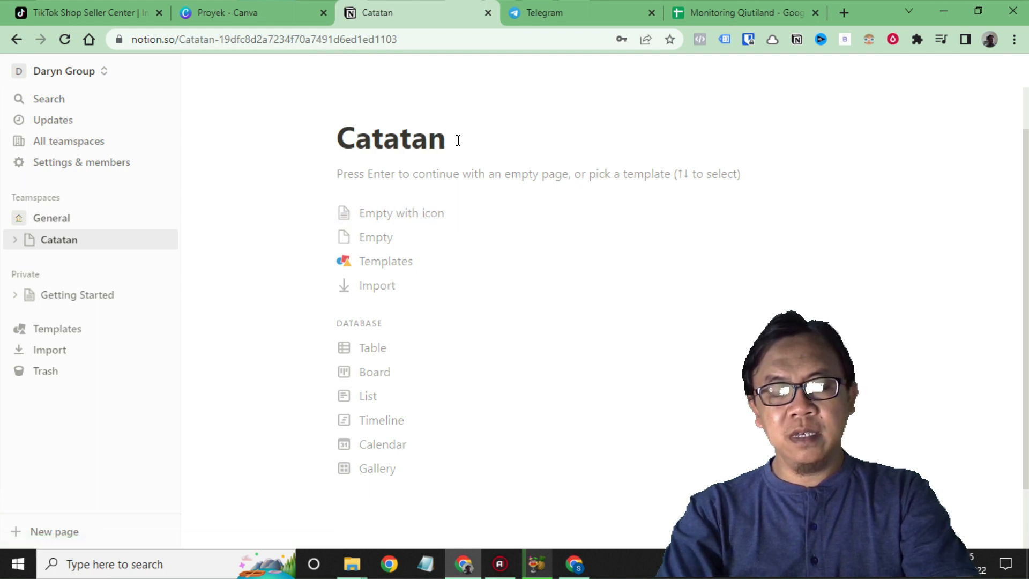
pyautogui.write(' Belanja')
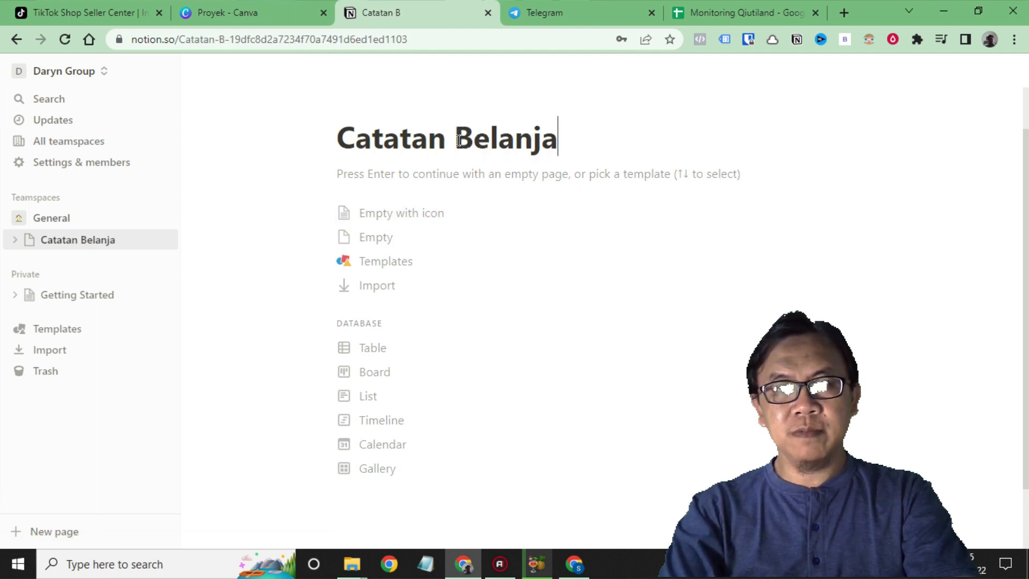
pyautogui.write('a')
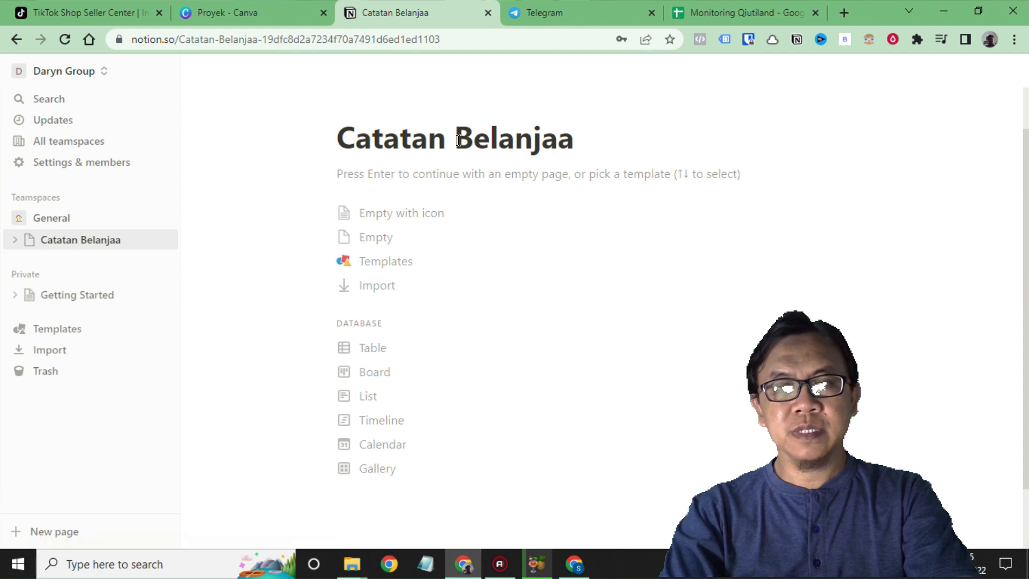
pyautogui.write('n')
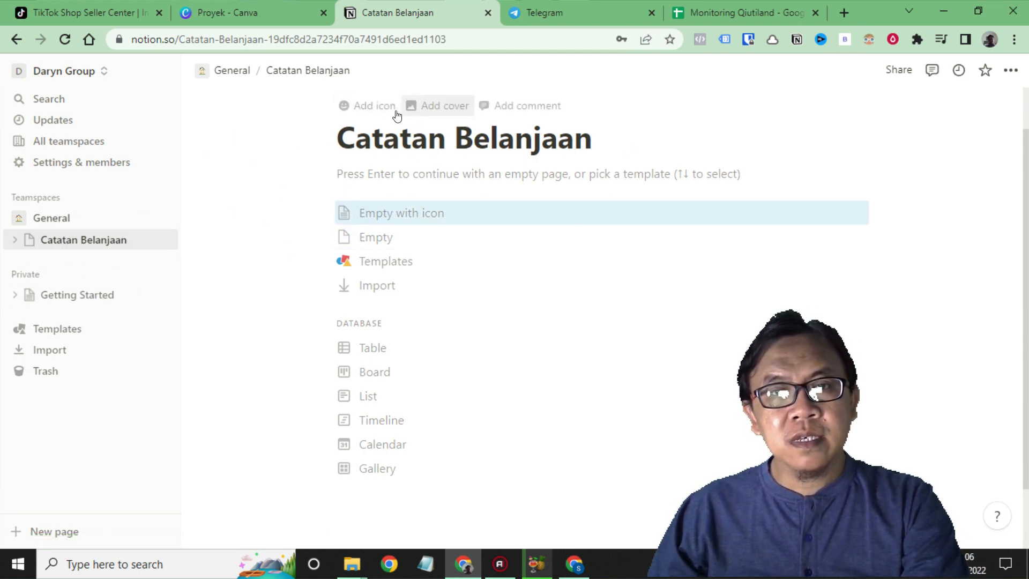
# Step: Add an icon to the "Catatan Belanjaan" page and browse the emojis available to replace it
pyautogui.click(368, 106)
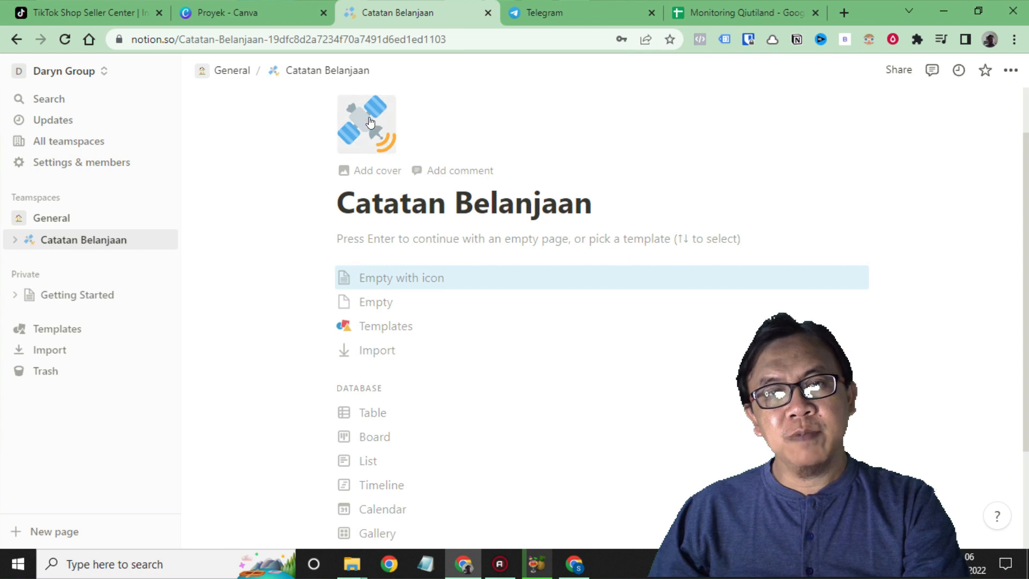
pyautogui.click(365, 129)
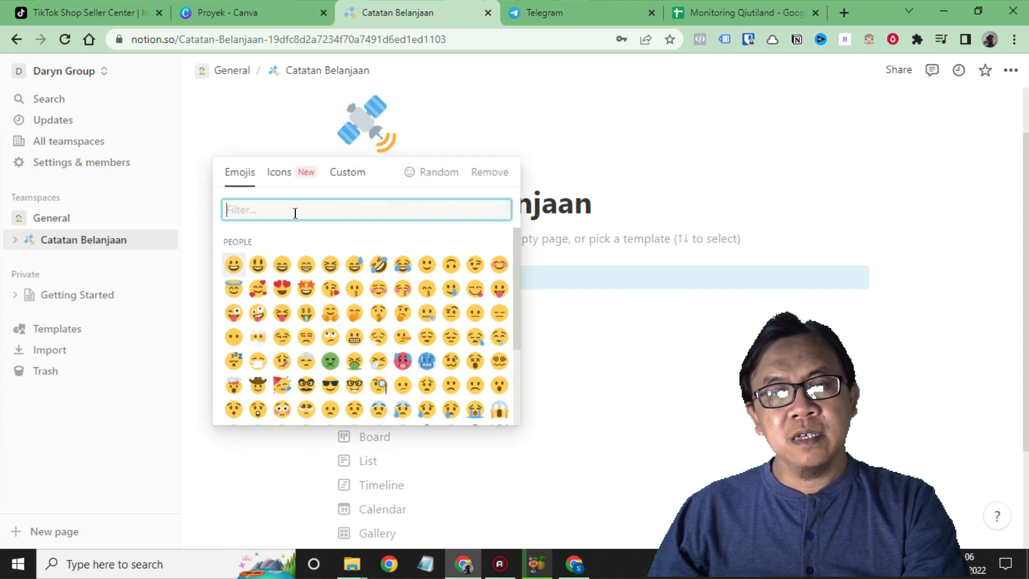
pyautogui.scroll(-3, 329, 332)
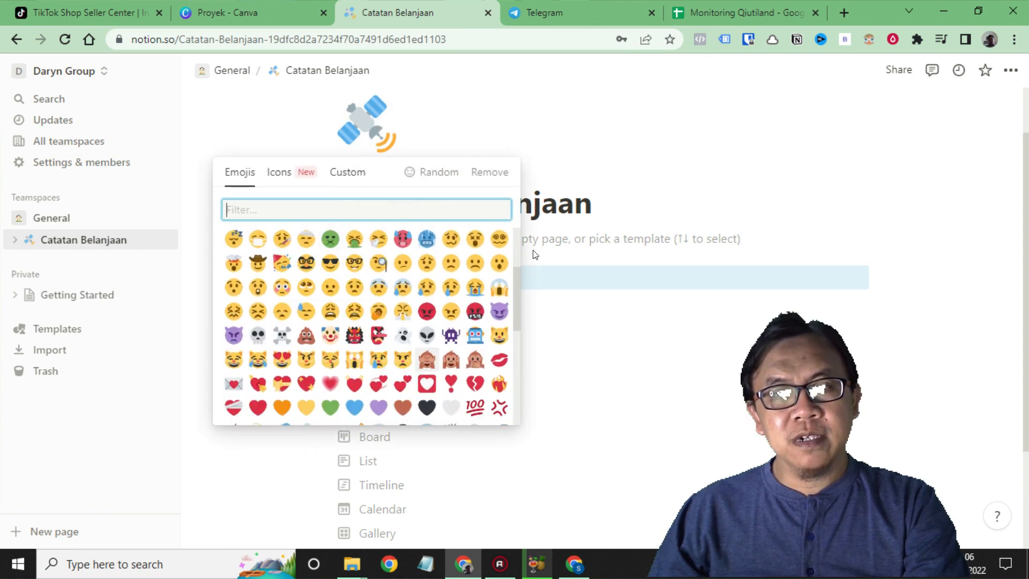
pyautogui.scroll(-2, 375, 355)
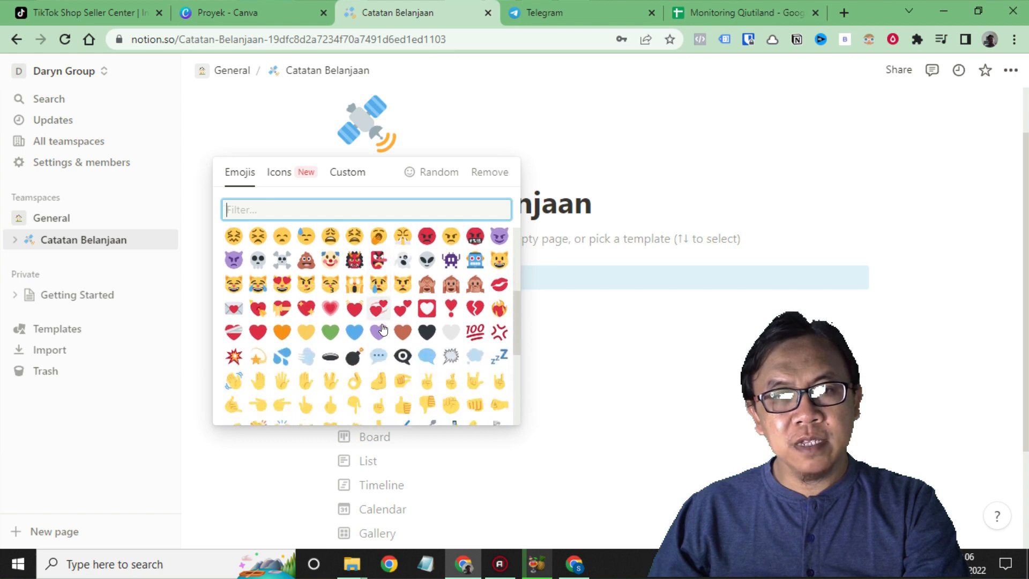
pyautogui.scroll(-4, 375, 352)
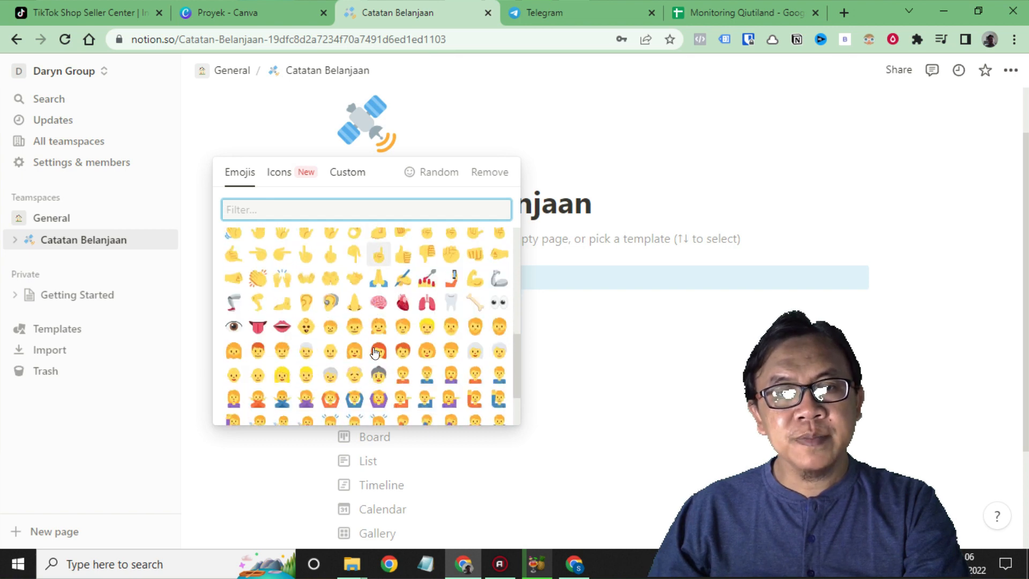
pyautogui.click(284, 206)
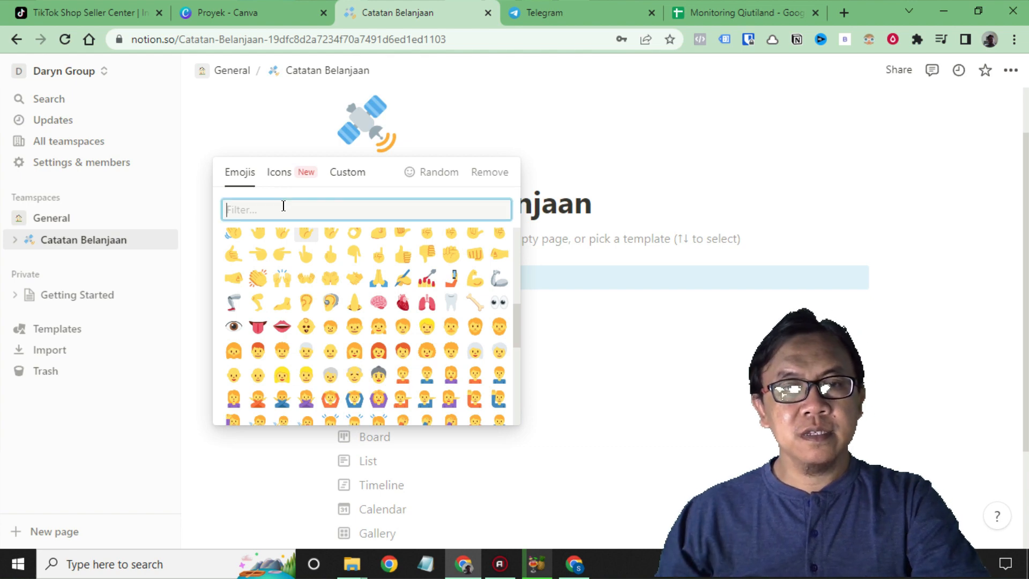
pyautogui.write('cc')
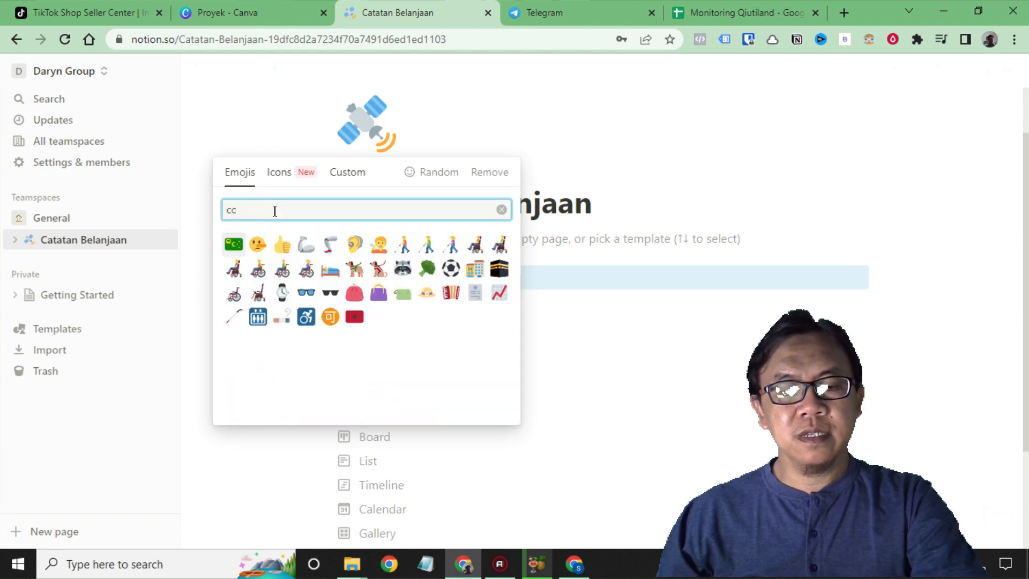
pyautogui.write('h')
pyautogui.press('BackSpace')
pyautogui.press('BackSpace')
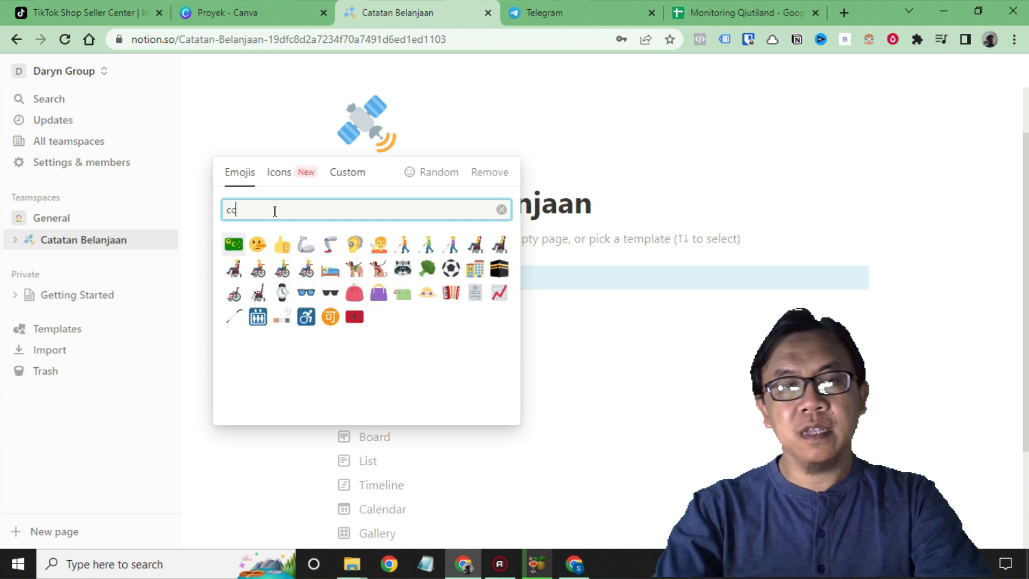
pyautogui.write('a')
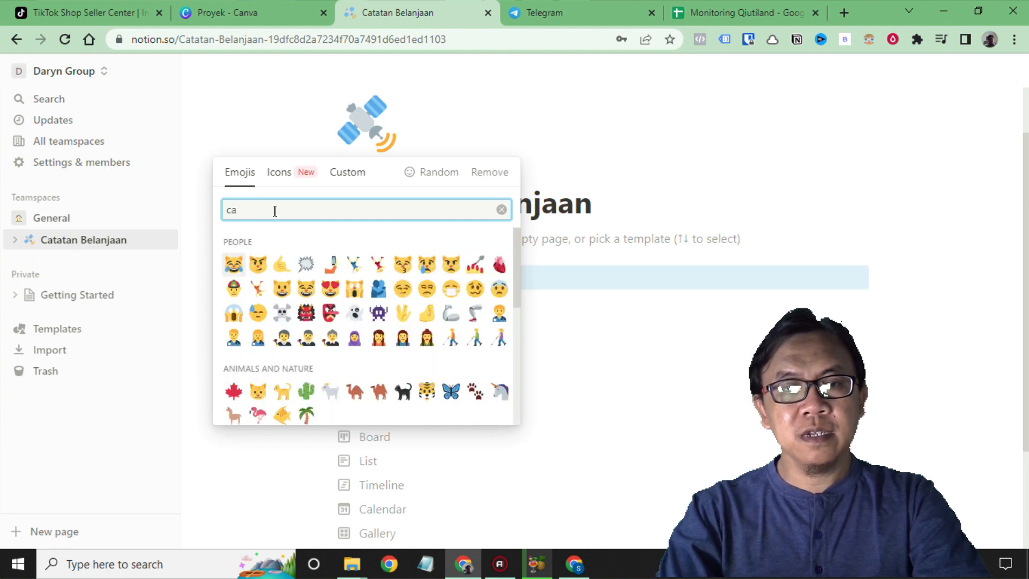
pyautogui.press('BackSpace')
pyautogui.write('h')
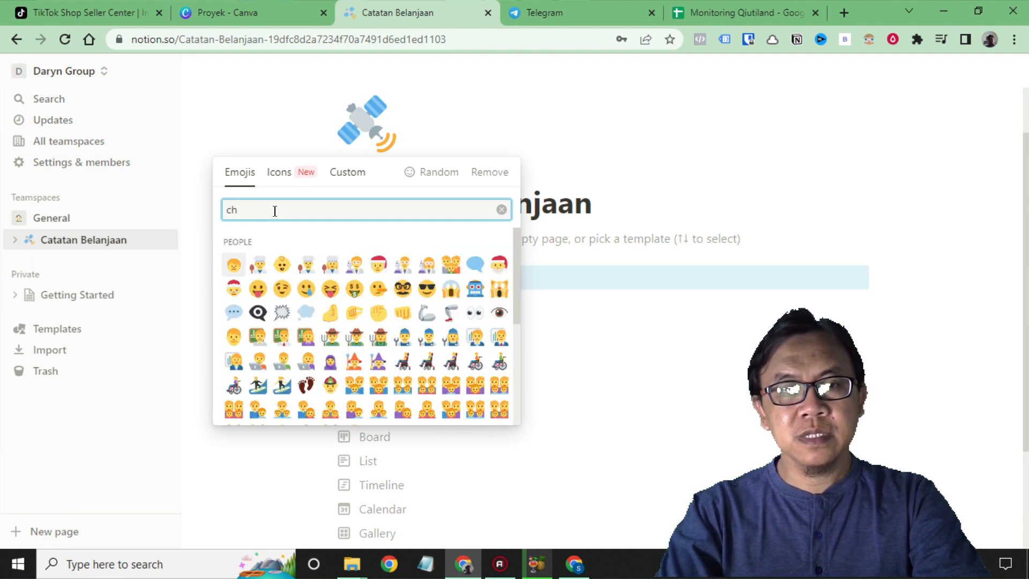
pyautogui.write('a')
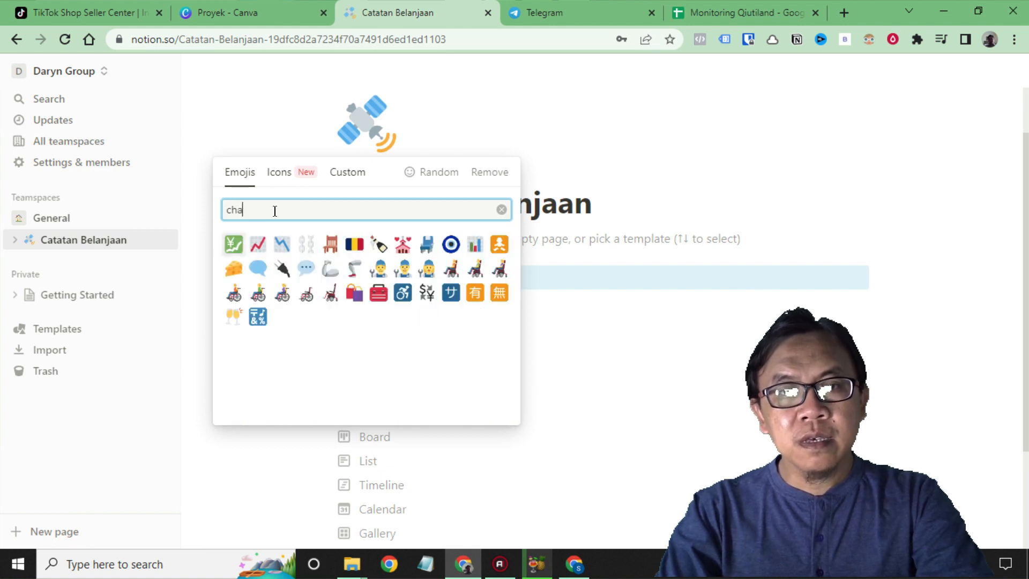
pyautogui.press('BackSpace')
pyautogui.press('BackSpace')
pyautogui.press('BackSpace')
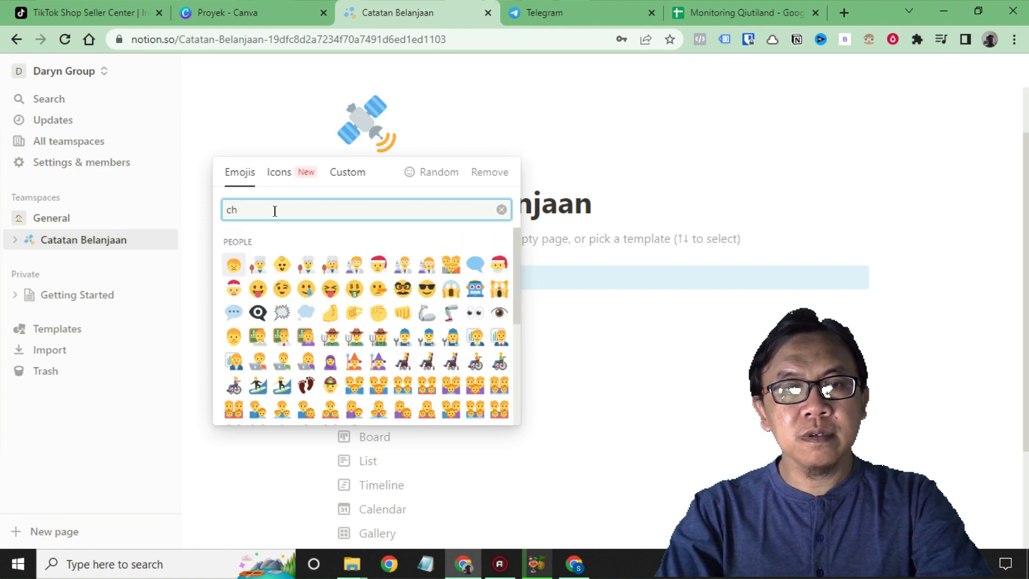
# Step: Search the emojis for "shop" and set the shopping bags emoji as the page icon
pyautogui.write('s')
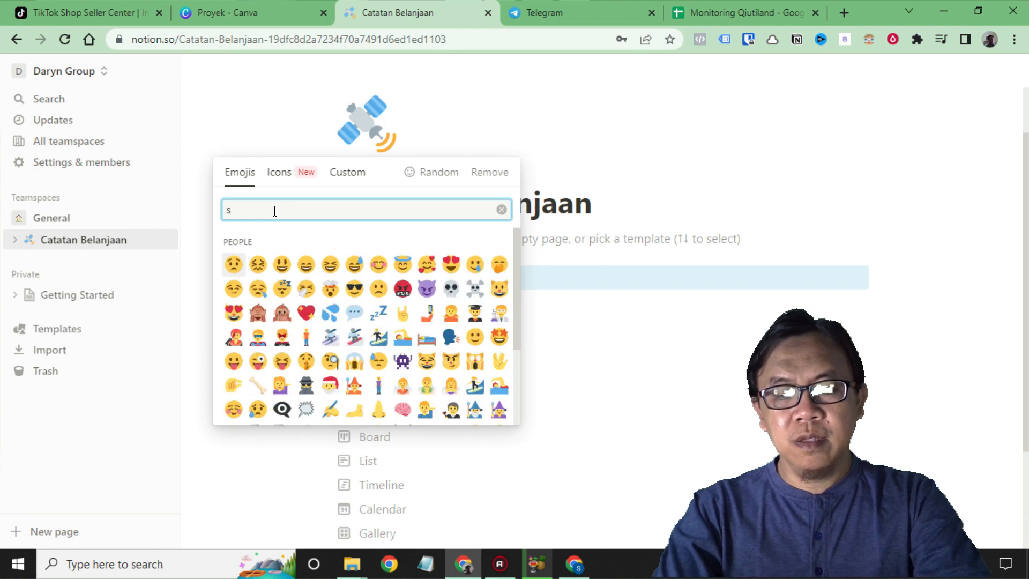
pyautogui.write('hop')
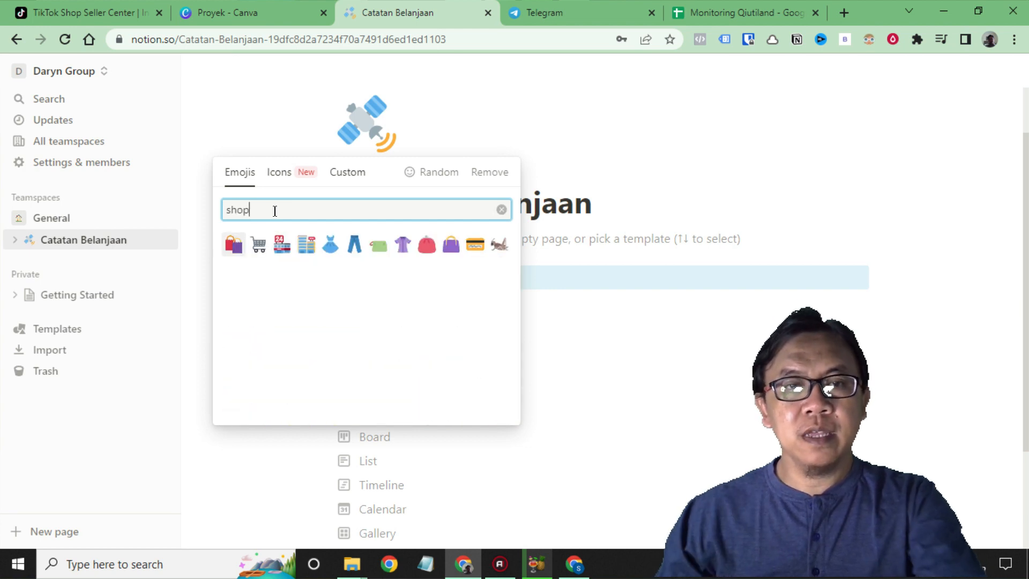
pyautogui.click(229, 245)
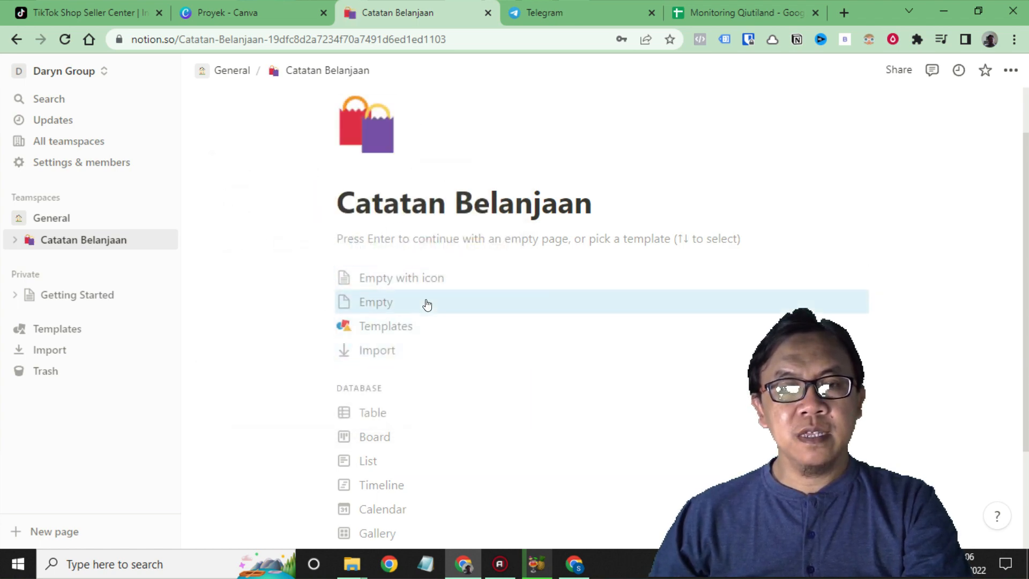
# Step: Continue with an empty page and examine the block types that can be inserted, from basic blocks to database views
pyautogui.press('Return')
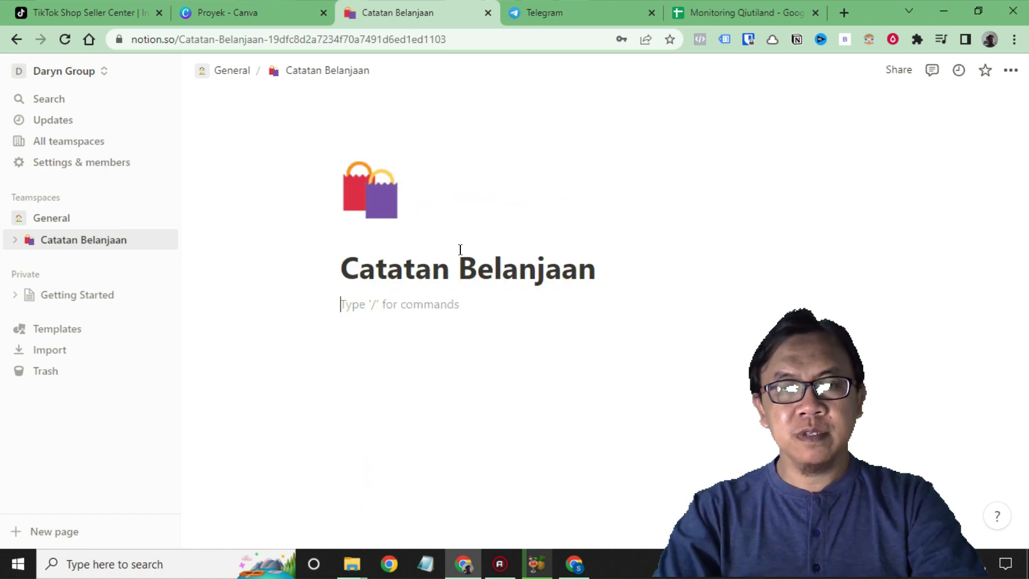
pyautogui.write('/')
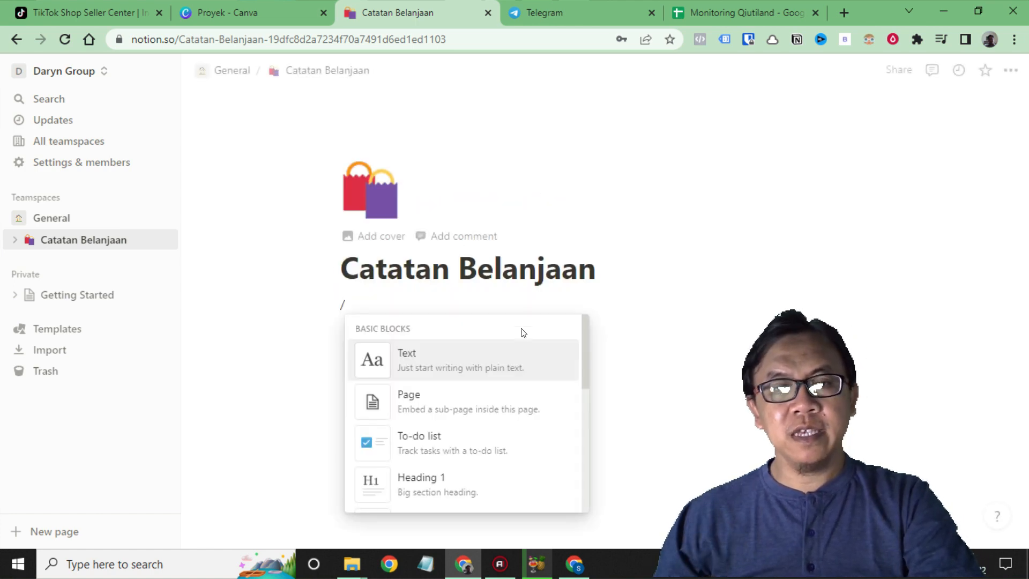
pyautogui.scroll(-3, 460, 472)
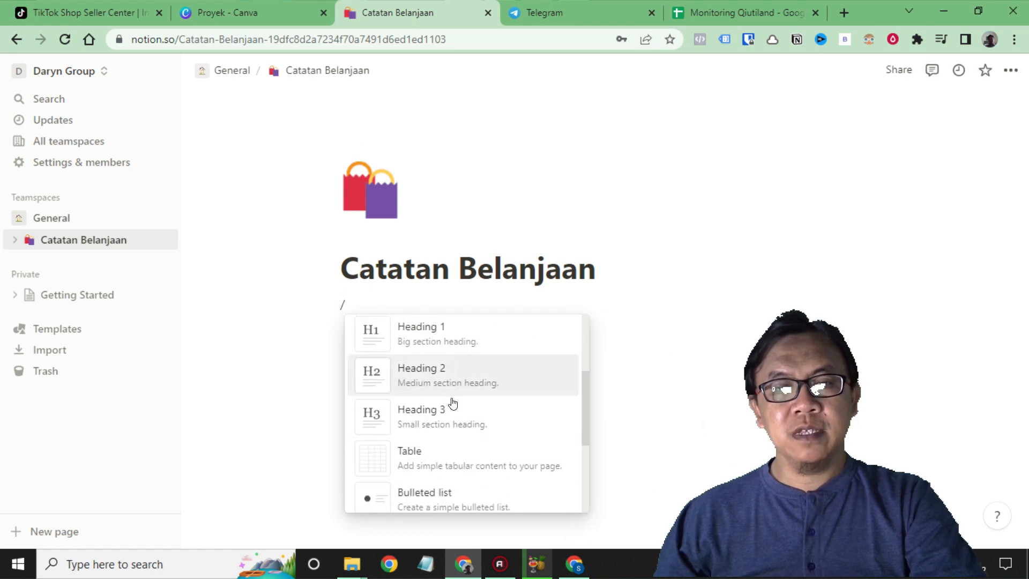
pyautogui.scroll(-5, 453, 403)
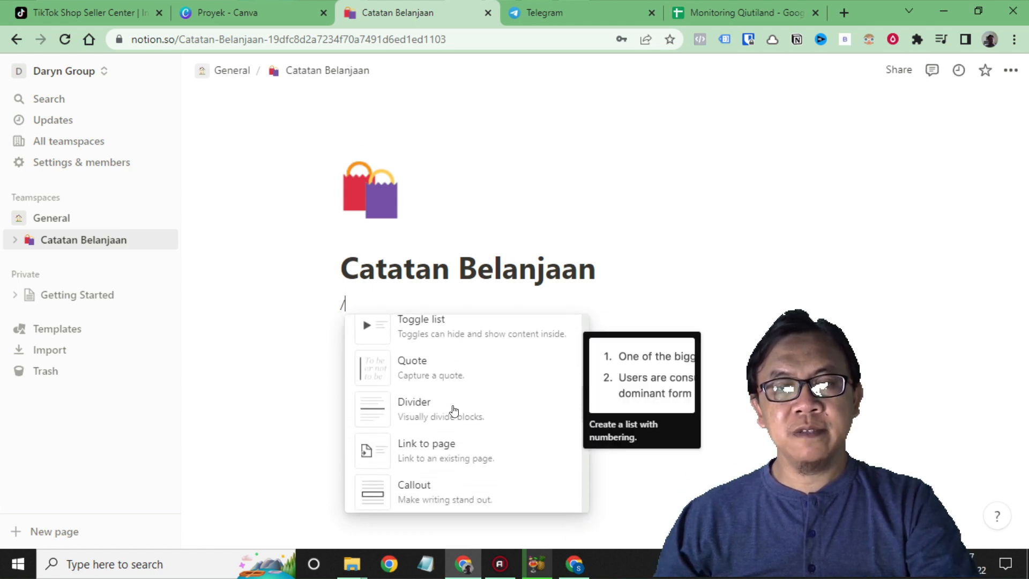
pyautogui.scroll(-3, 454, 410)
pyautogui.scroll(5, 453, 410)
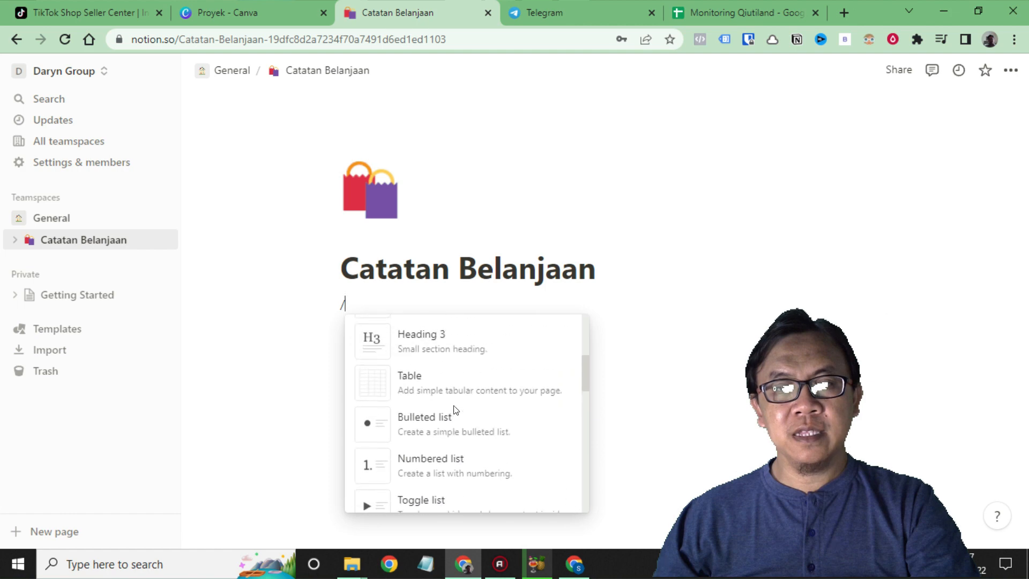
pyautogui.moveTo(478, 414)
pyautogui.scroll(4, 474, 422)
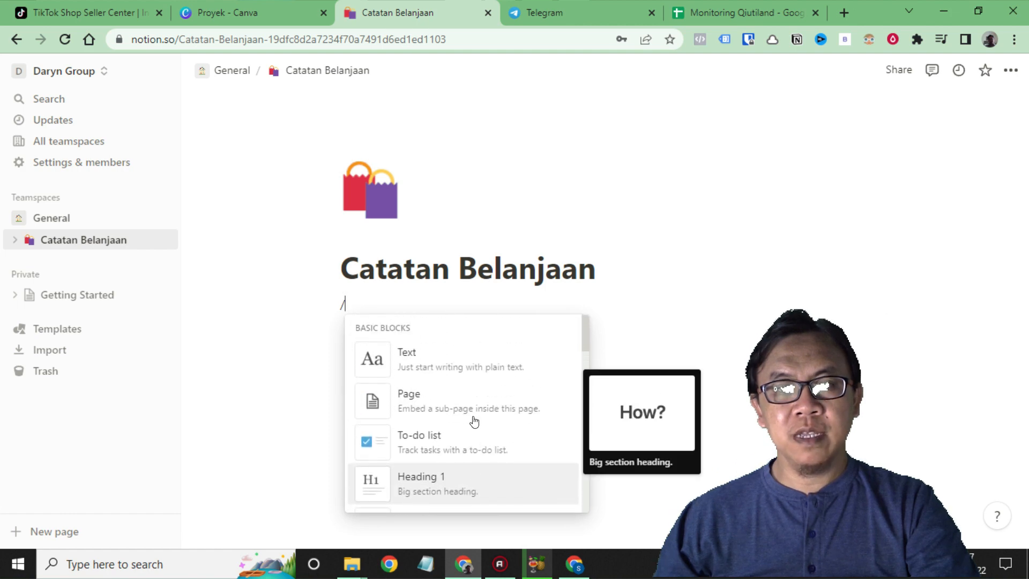
pyautogui.scroll(-3, 474, 421)
pyautogui.scroll(-5, 475, 422)
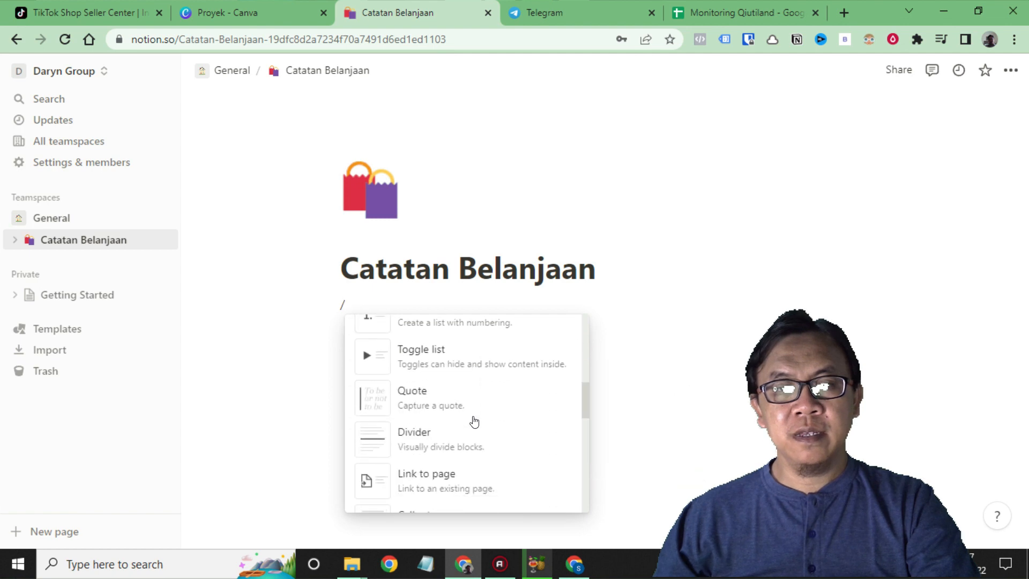
pyautogui.scroll(-5, 475, 422)
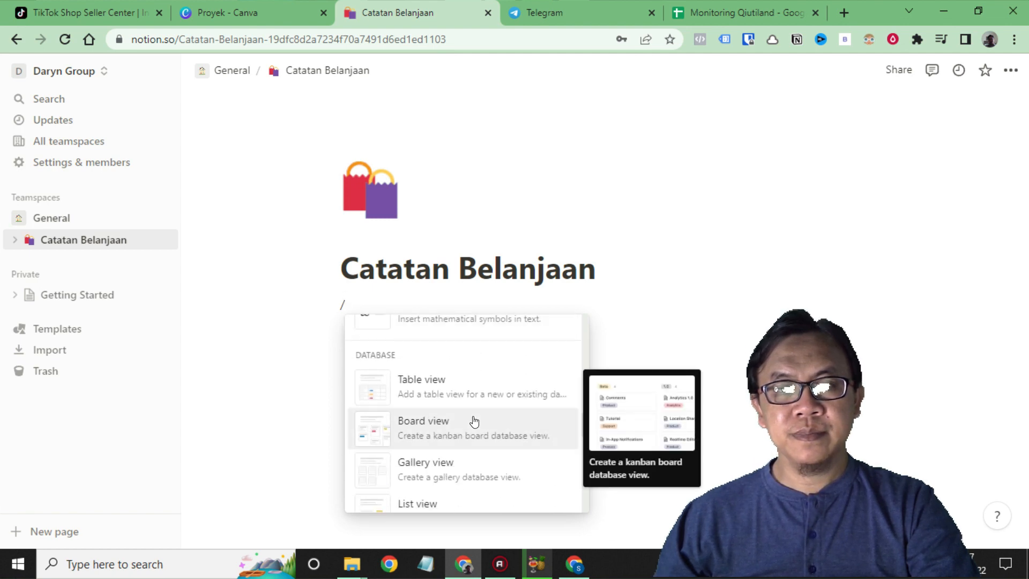
pyautogui.scroll(1, 474, 422)
pyautogui.scroll(-2, 475, 422)
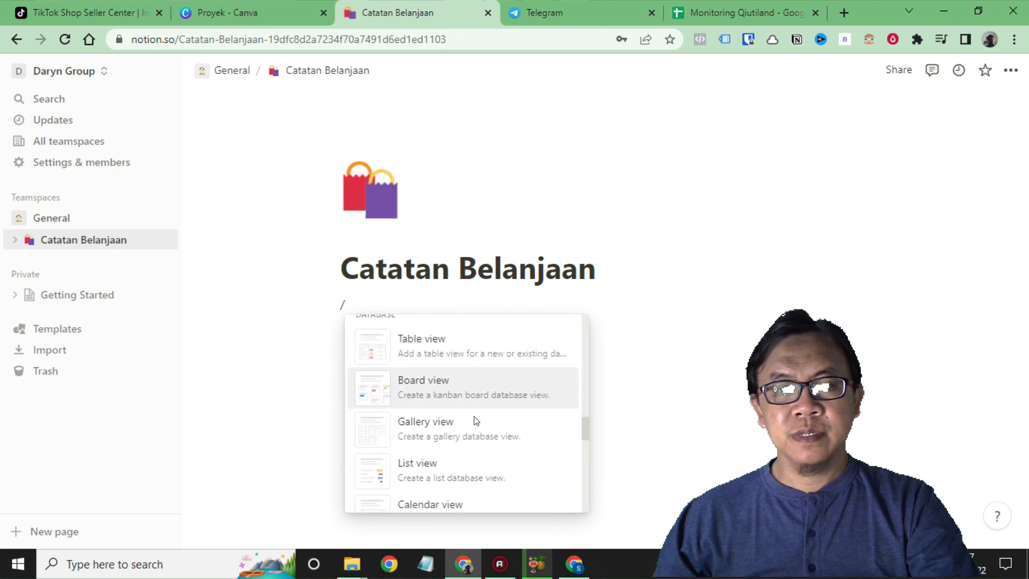
# Step: Insert an inline database below the page title and delete the whole database block again
pyautogui.scroll(-3, 474, 422)
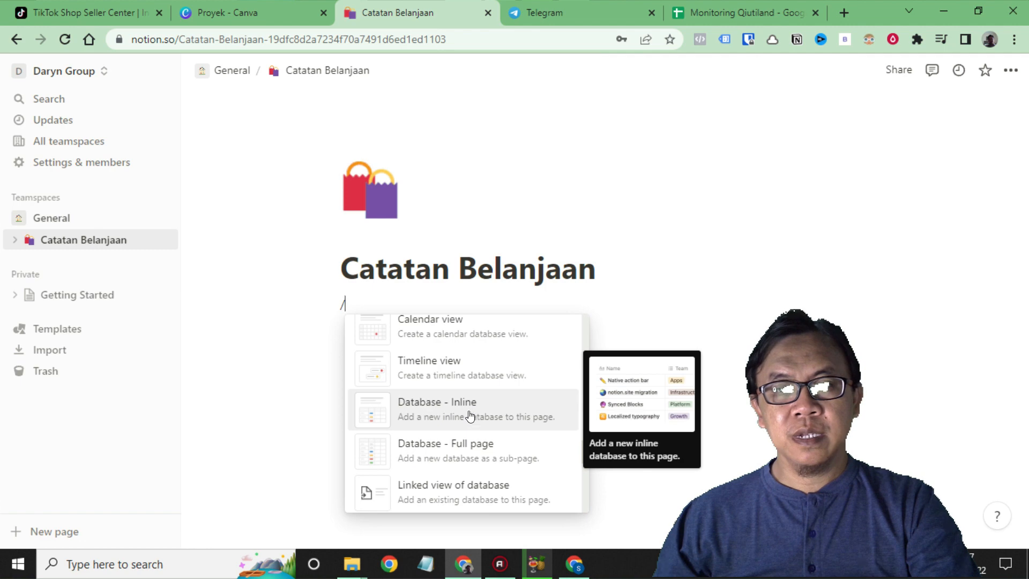
pyautogui.click(449, 409)
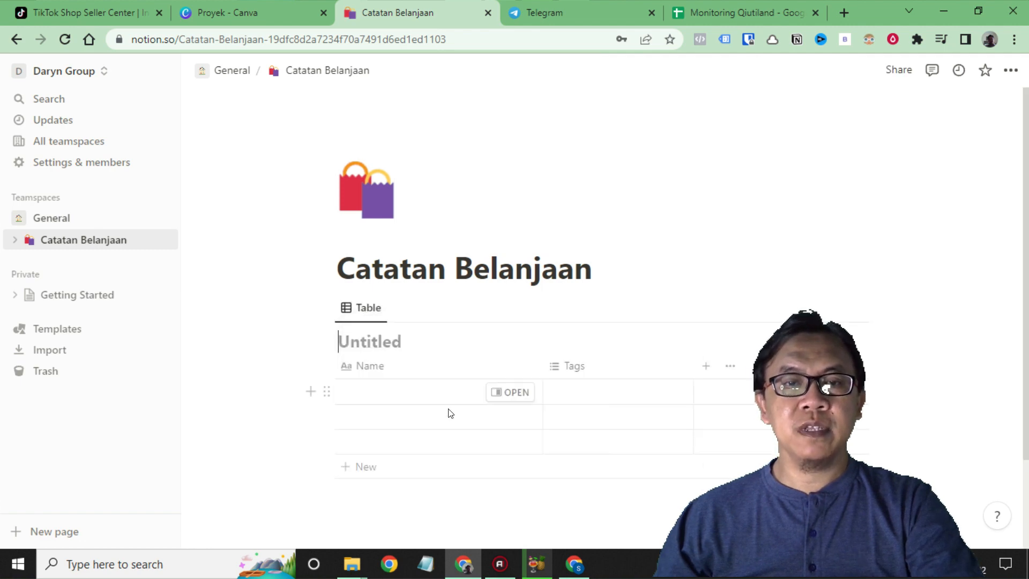
pyautogui.scroll(-2, 461, 261)
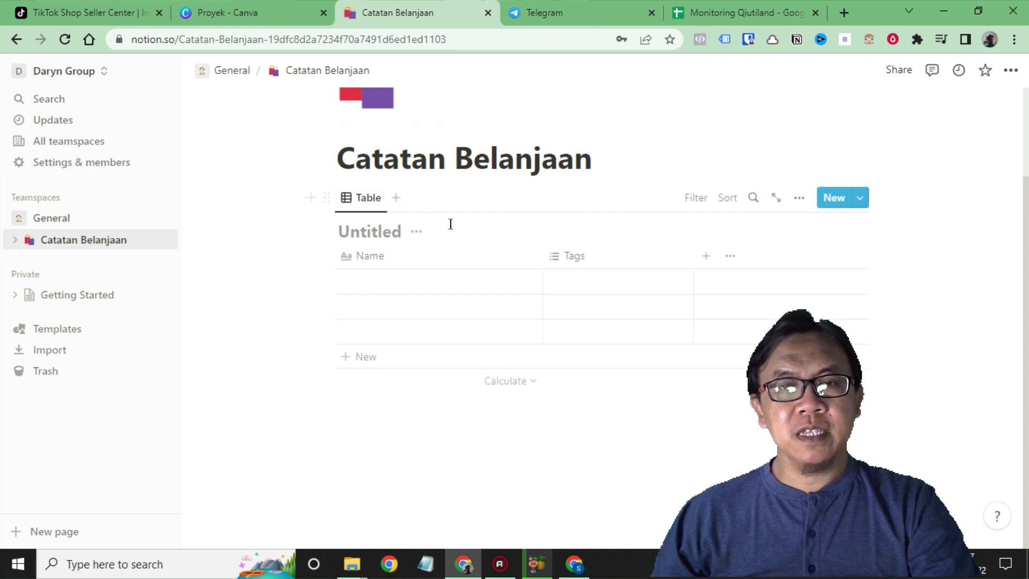
pyautogui.scroll(1, 407, 269)
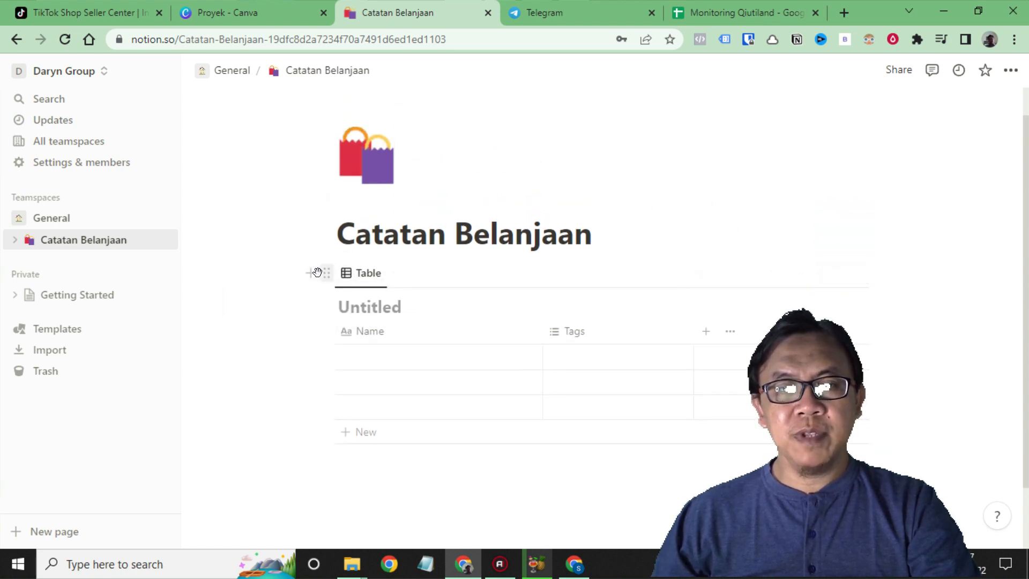
pyautogui.click(327, 273)
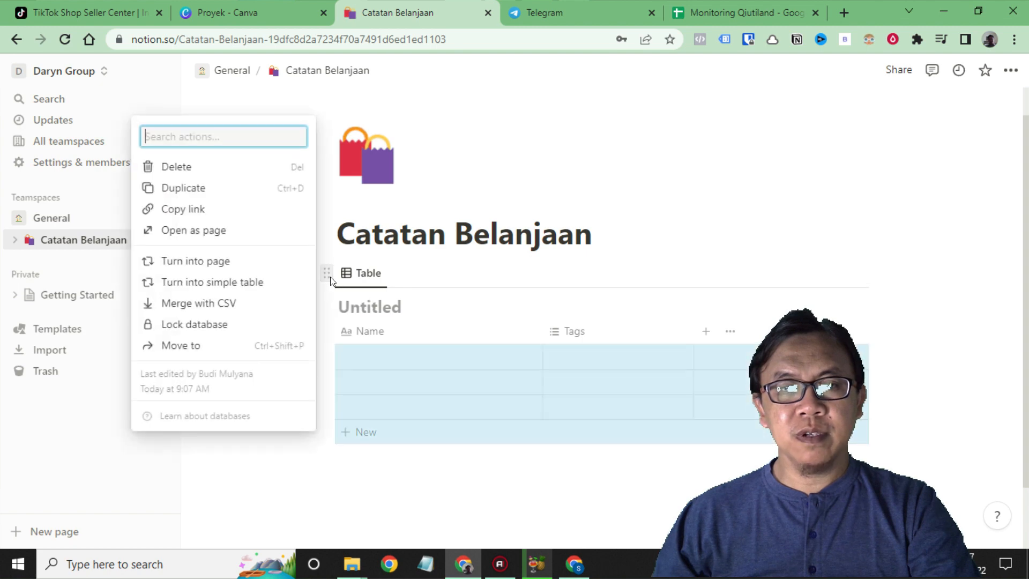
pyautogui.click(199, 168)
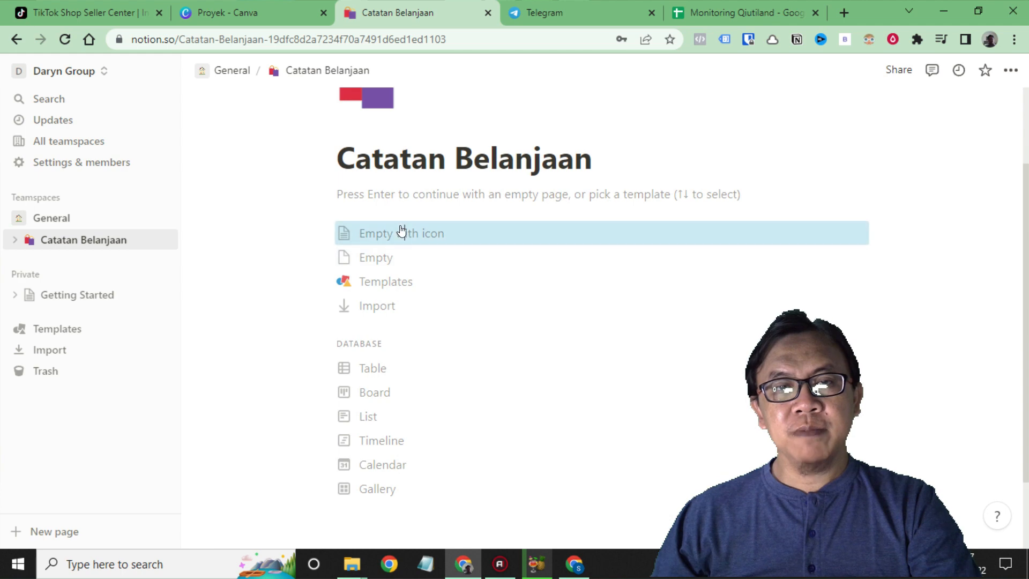
# Step: Start the page as "Empty with icon", trying it out with the line "Tes Empty icon" and deleting that line again
pyautogui.click(402, 230)
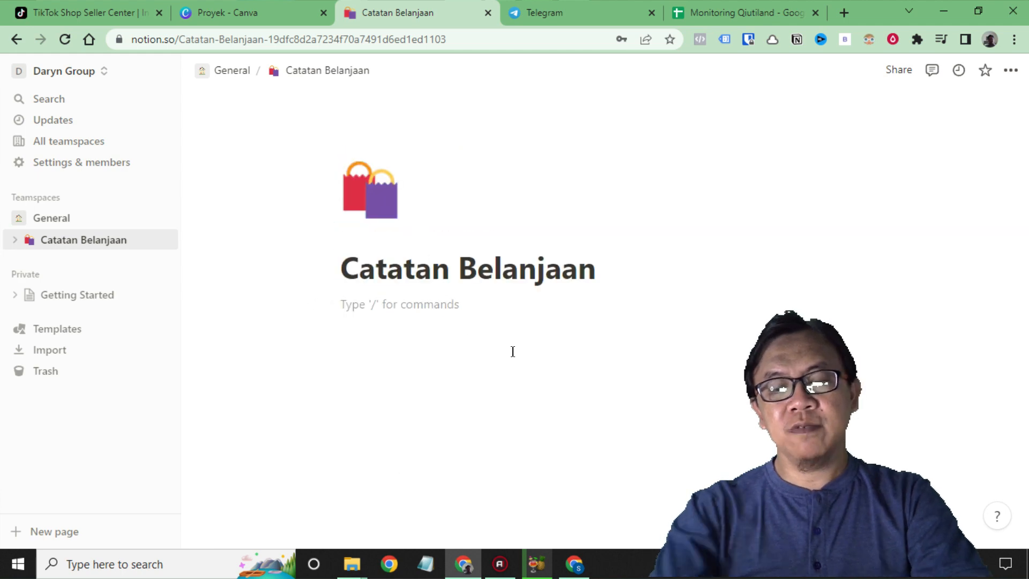
pyautogui.write('Tes Empty')
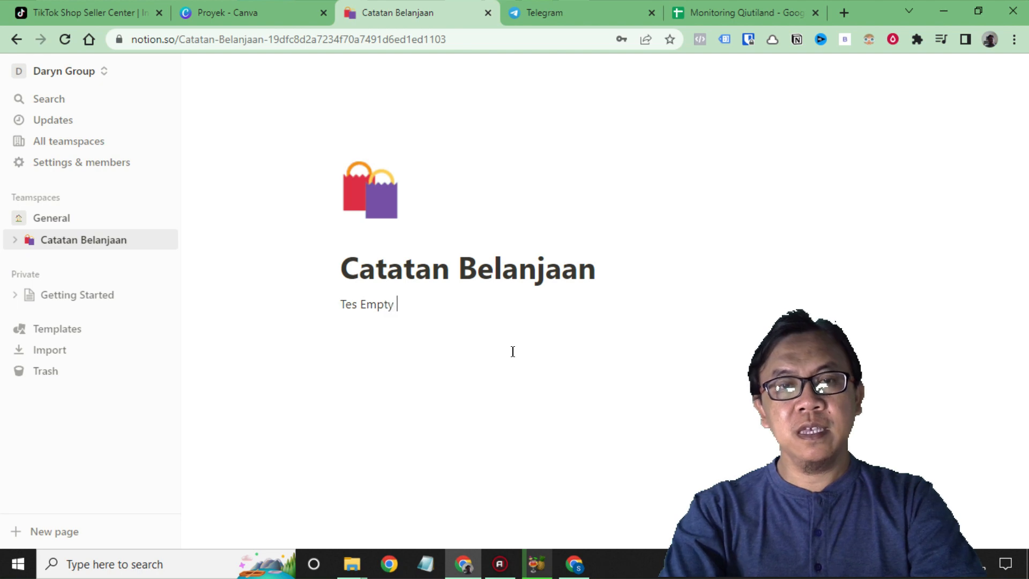
pyautogui.write(' icon')
pyautogui.press('Return')
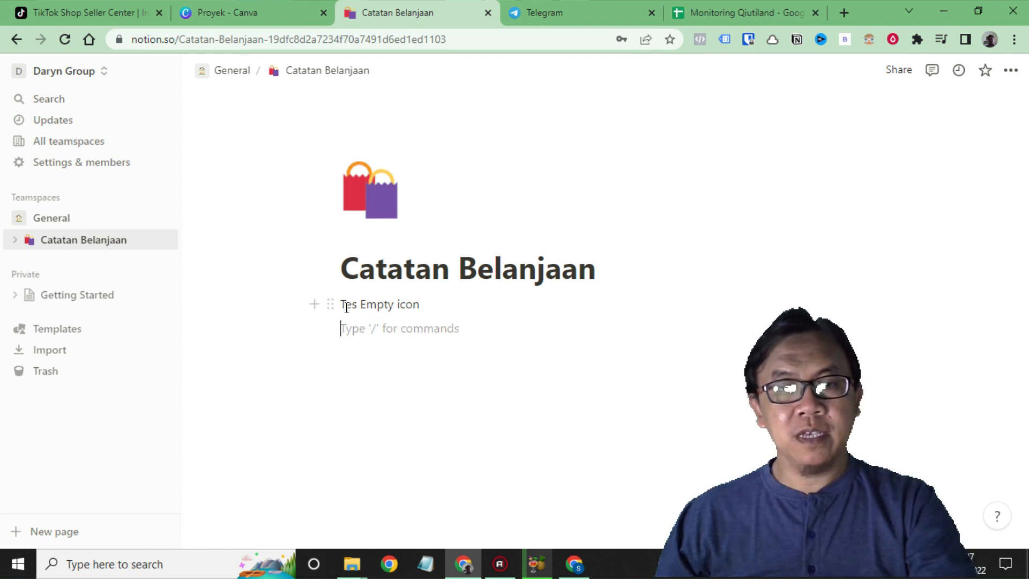
pyautogui.click(330, 304)
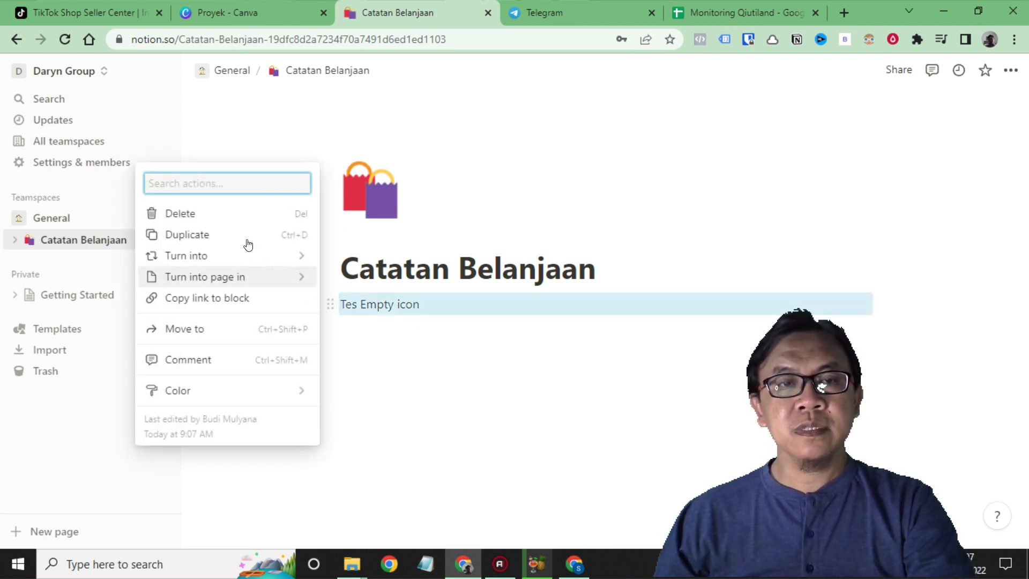
pyautogui.click(237, 214)
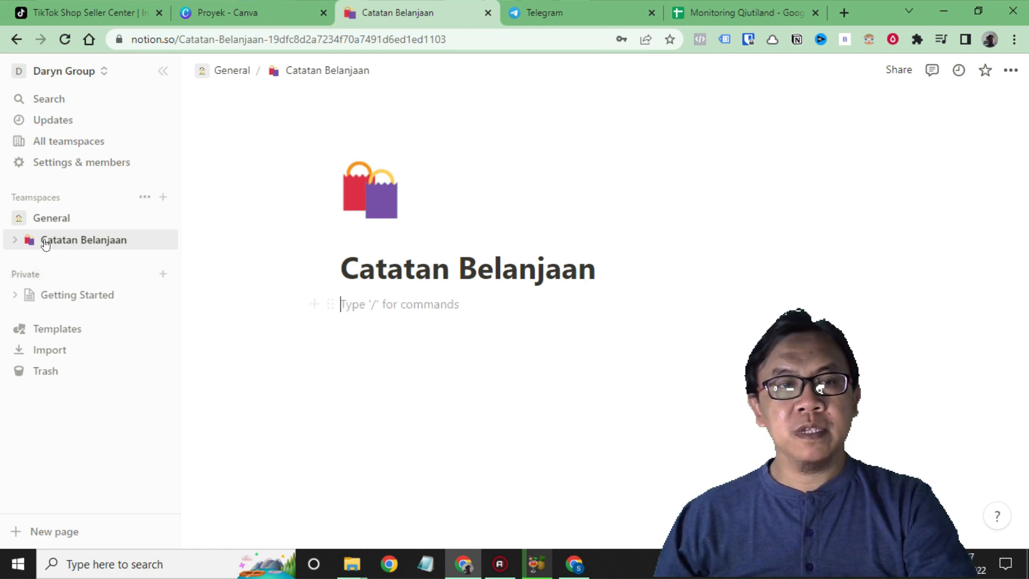
# Step: Add a subpage titled "Belanja ke Toko Modern" inside the "Catatan Belanjaan" page and continue with an empty page
pyautogui.click(162, 241)
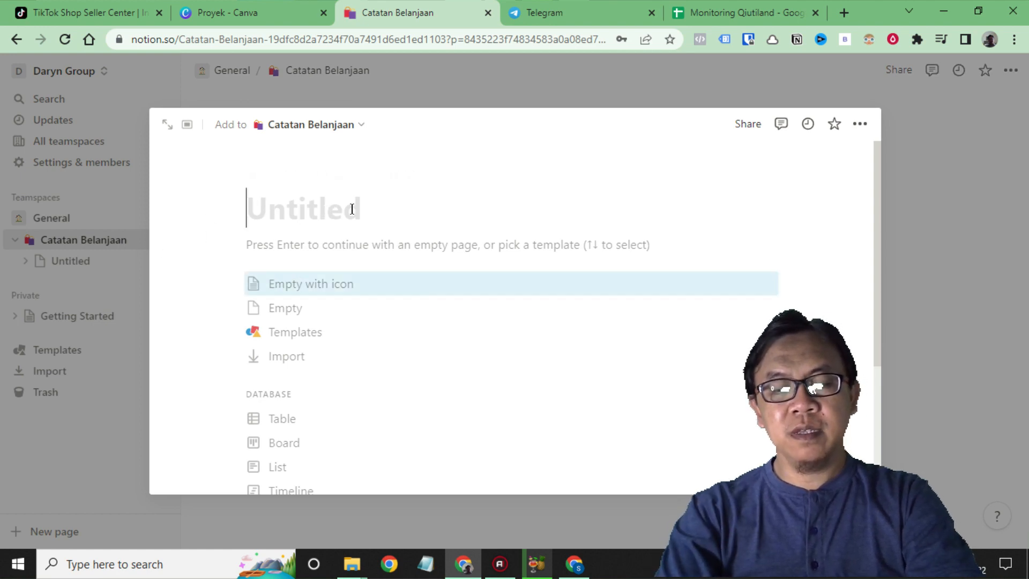
pyautogui.write('Belanja ke TO')
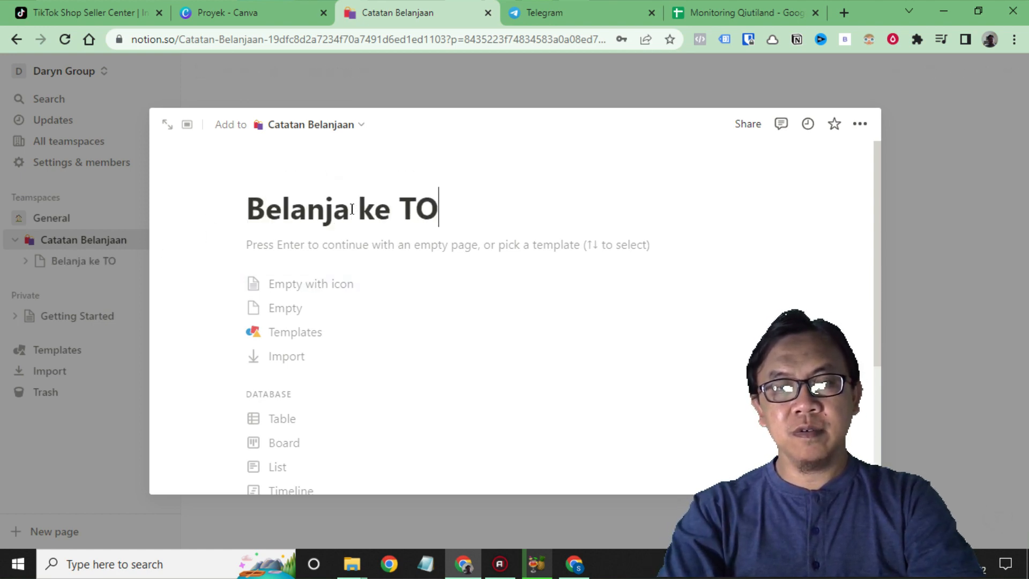
pyautogui.write('ko')
pyautogui.press('BackSpace')
pyautogui.press('BackSpace')
pyautogui.press('BackSpace')
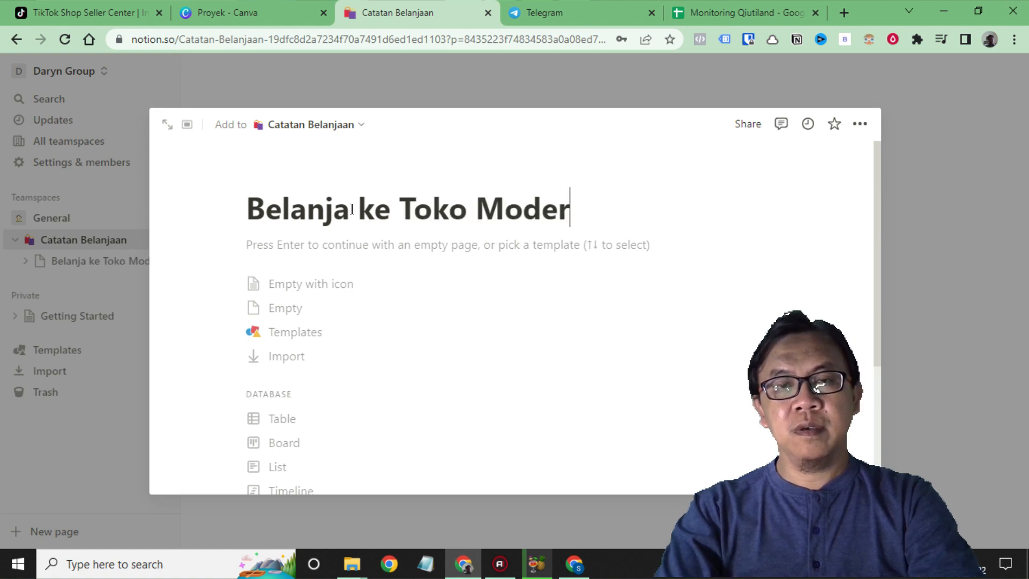
pyautogui.press('Return')
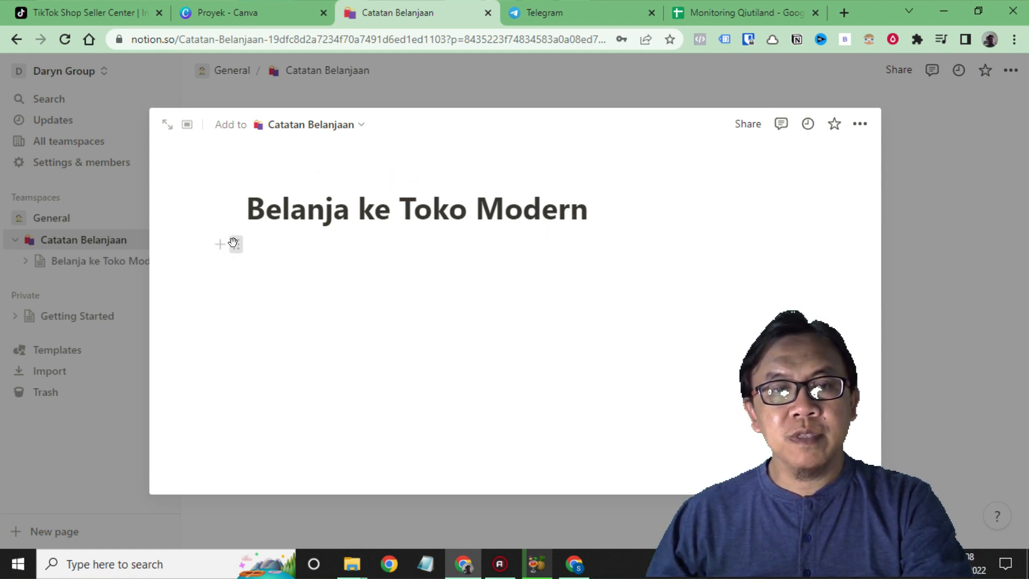
pyautogui.click(232, 243)
pyautogui.press('Escape')
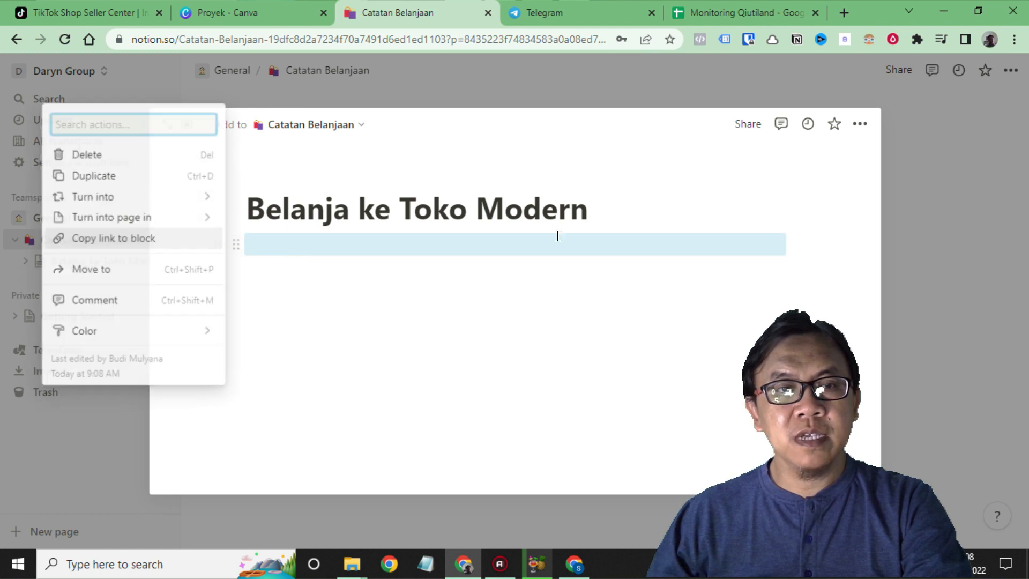
pyautogui.click(718, 191)
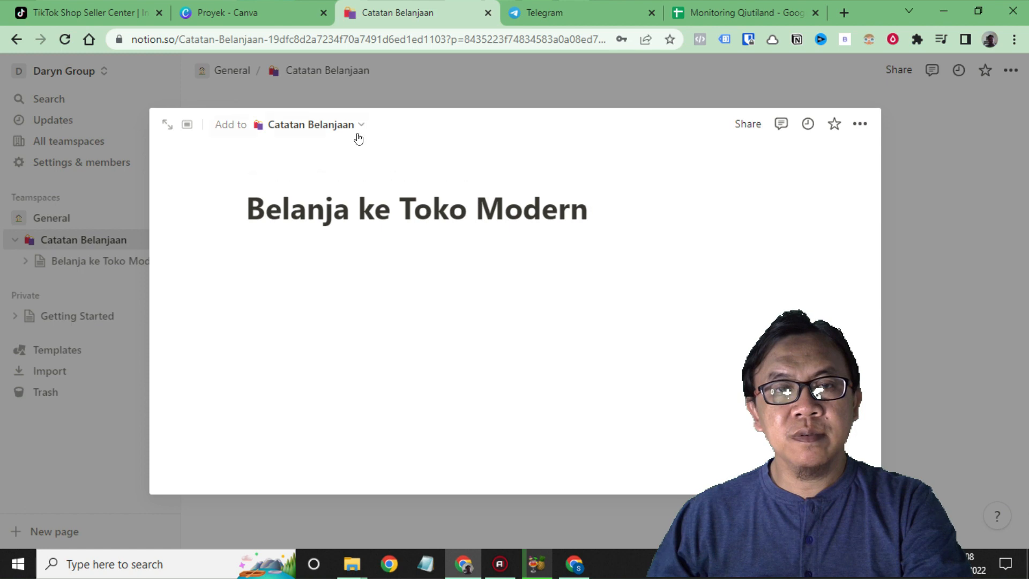
# Step: Check the locations the "Belanja ke Toko Modern" subpage can be added to, and open the subpage as a full page
pyautogui.click(343, 125)
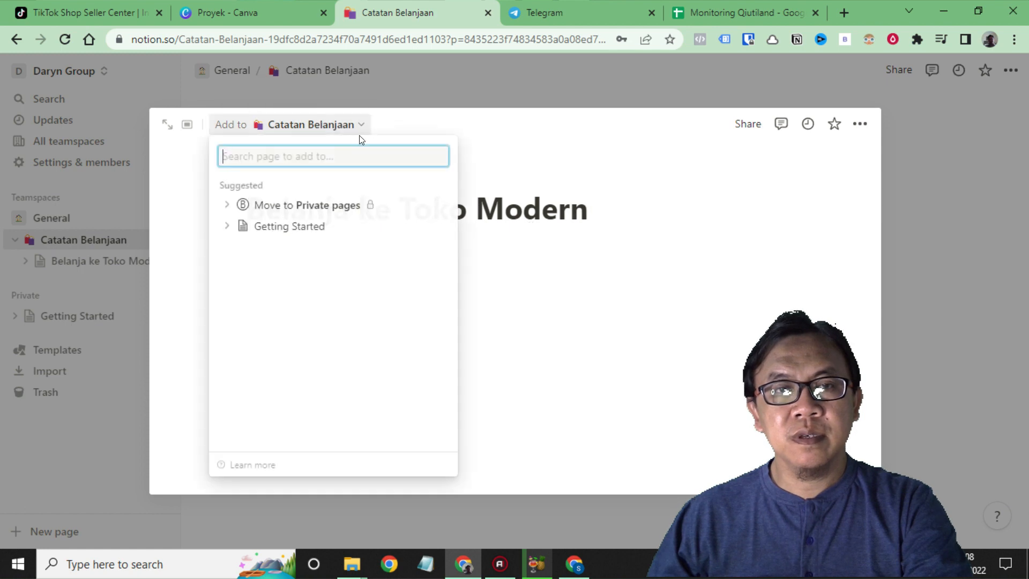
pyautogui.click(166, 126)
pyautogui.click(166, 126)
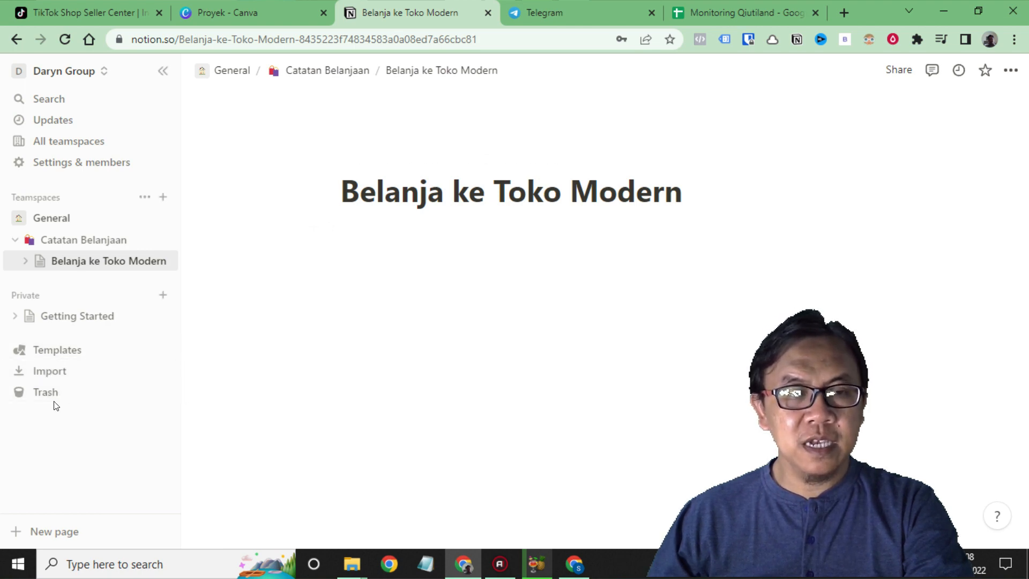
# Step: Check the trash for deleted pages and close it again
pyautogui.click(25, 390)
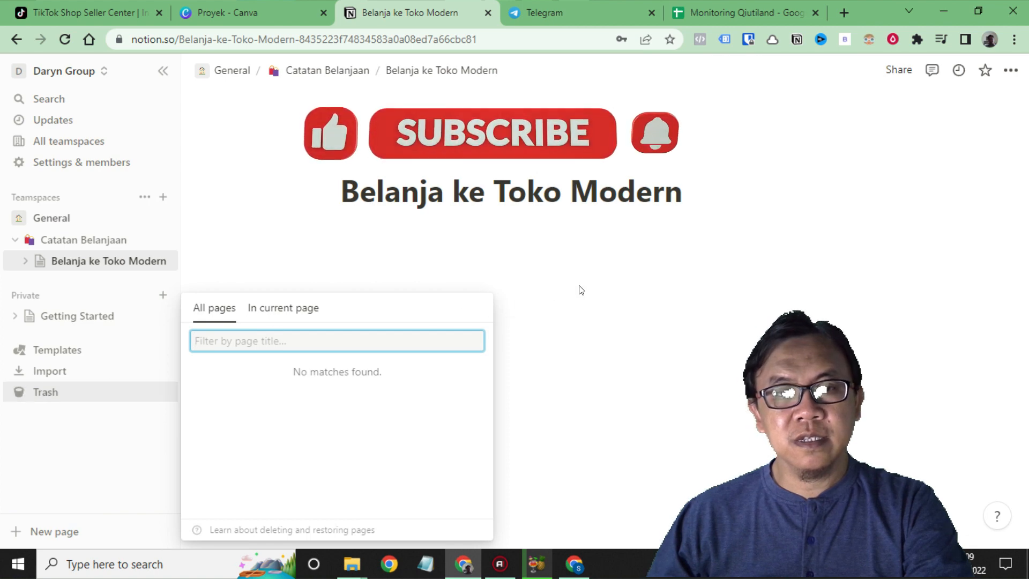
pyautogui.click(565, 292)
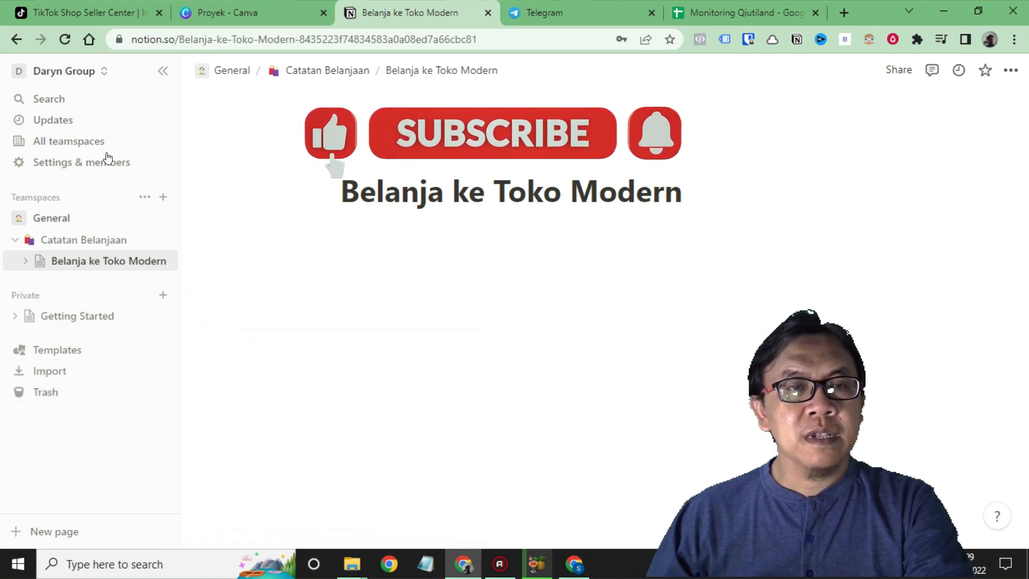